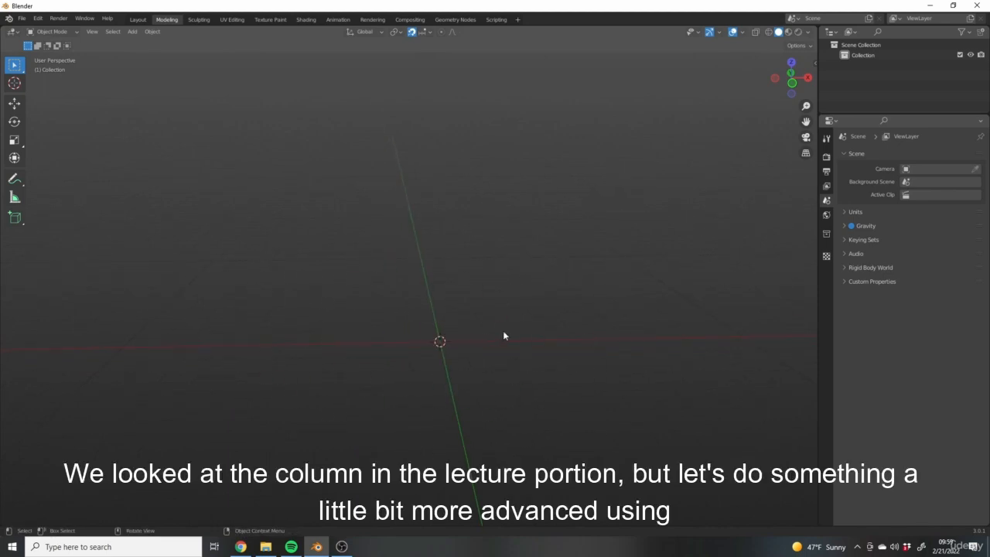
pyautogui.moveTo(504, 336); pyautogui.dragTo(452, 381, button='middle')
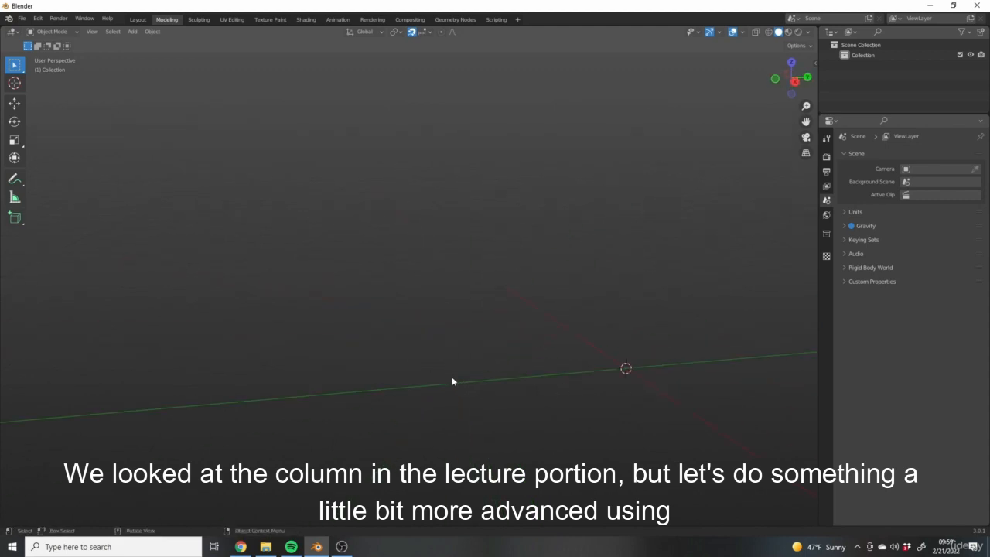
pyautogui.keyDown('shift'); pyautogui.moveTo(615, 373); pyautogui.dragTo(531, 404, button='middle'); pyautogui.keyUp('shift')
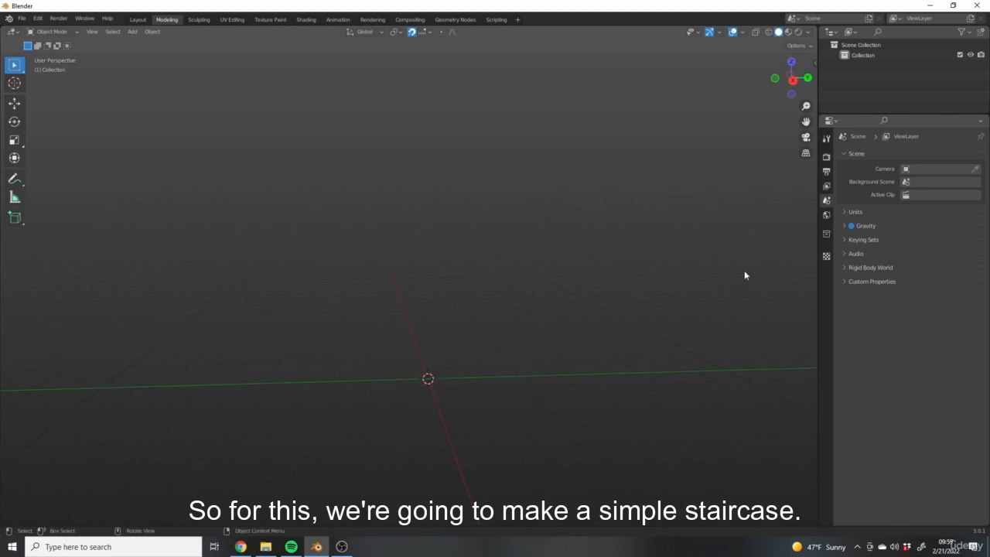
pyautogui.moveTo(531, 417); pyautogui.dragTo(536, 382, button='middle')
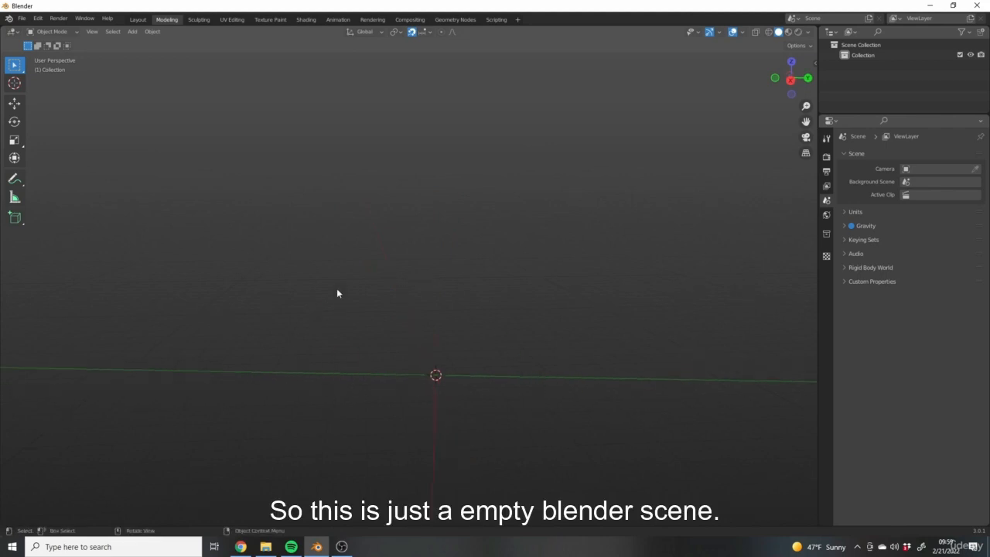
pyautogui.moveTo(338, 292); pyautogui.dragTo(689, 303, button='middle')
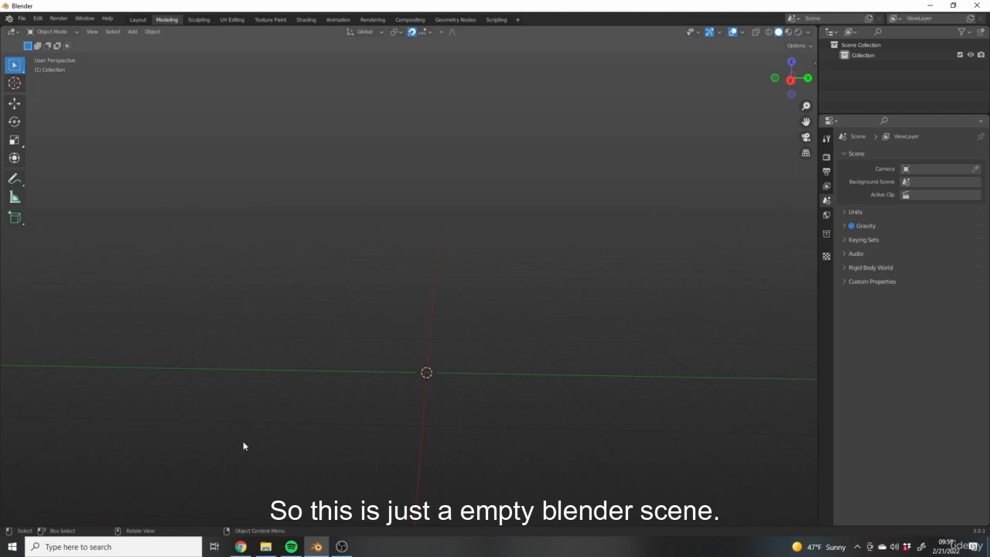
pyautogui.moveTo(256, 369); pyautogui.dragTo(398, 271, button='middle')
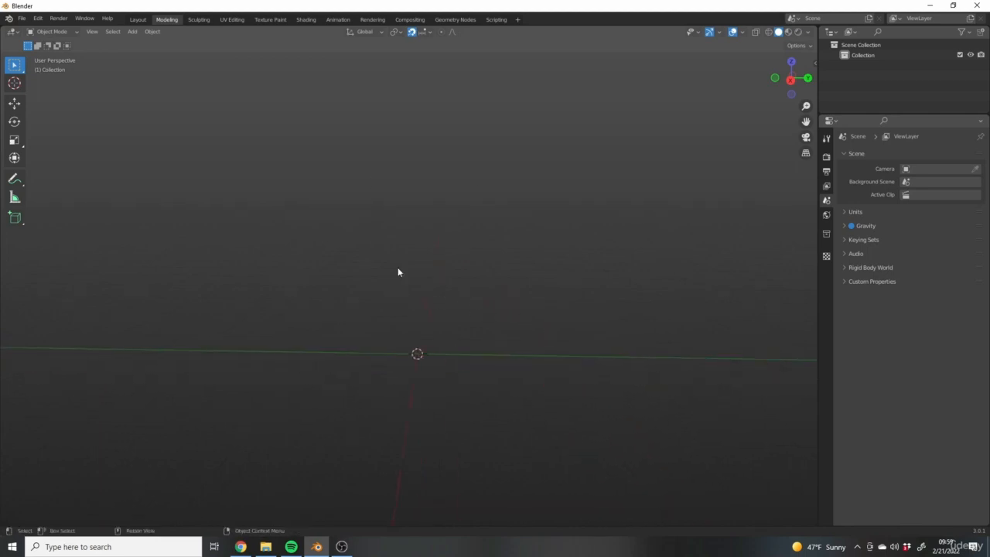
# Add a cube mesh to the empty scene at the world origin
pyautogui.hotkey('shift', 'a')
pyautogui.moveTo(373, 288)
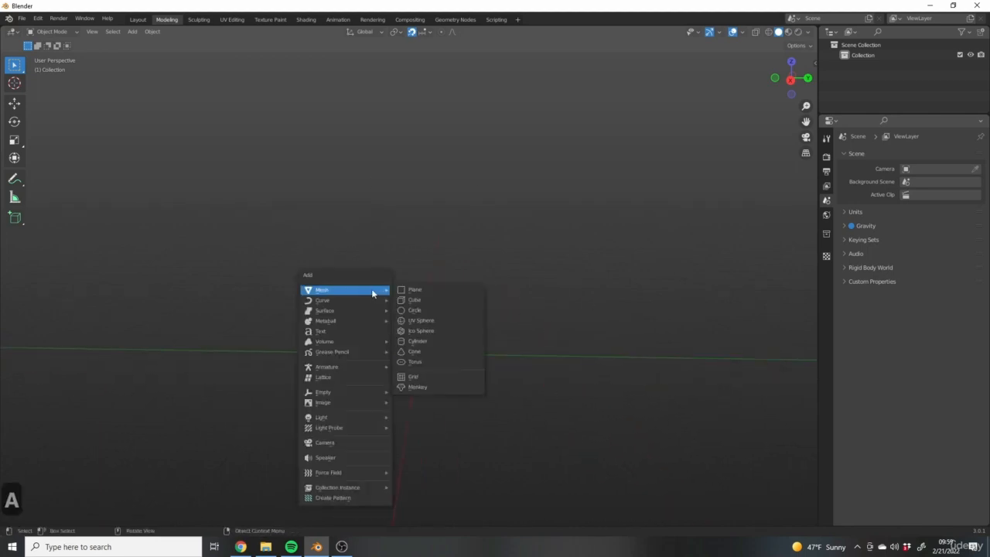
pyautogui.click(434, 300)
pyautogui.moveTo(496, 377); pyautogui.dragTo(411, 368, button='middle')
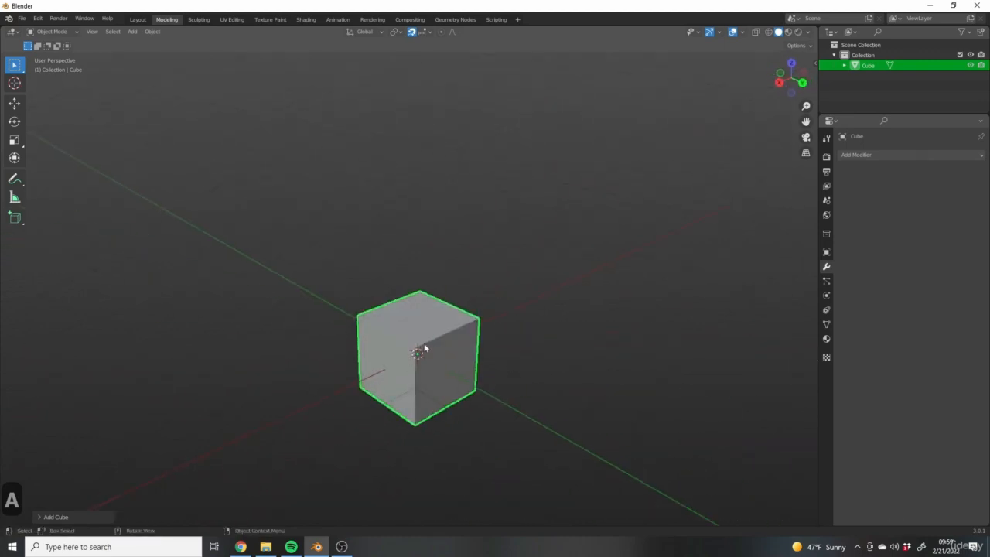
pyautogui.moveTo(391, 312); pyautogui.dragTo(596, 356, button='middle')
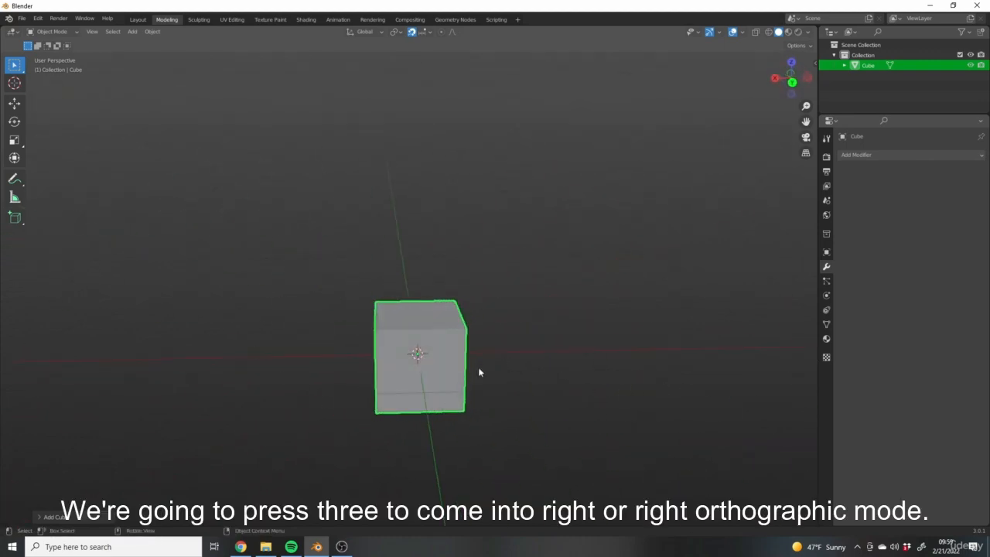
# Set the viewport to right orthographic view and enter Edit Mode on the cube
pyautogui.press('3')
pyautogui.press('1')
pyautogui.press('3')
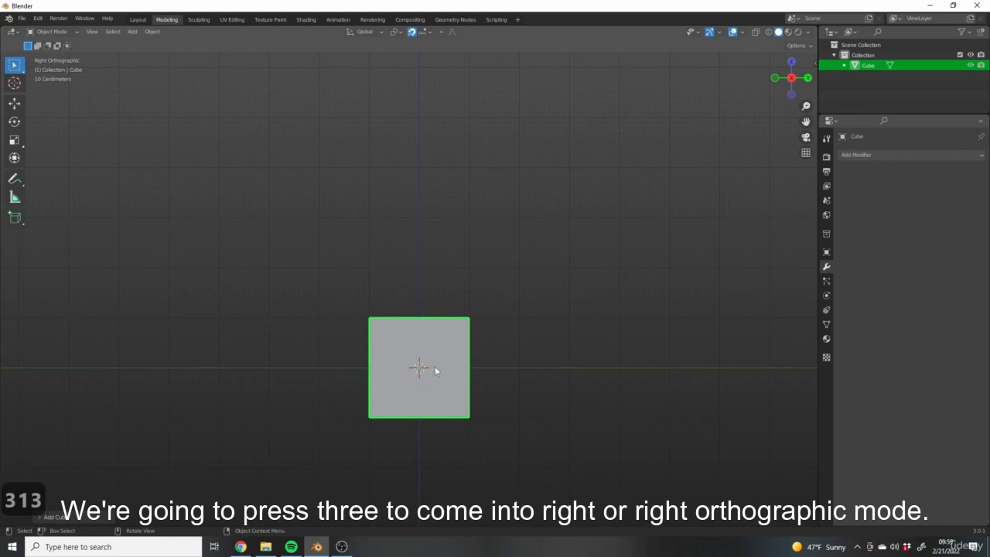
pyautogui.scroll(5, 434, 366)
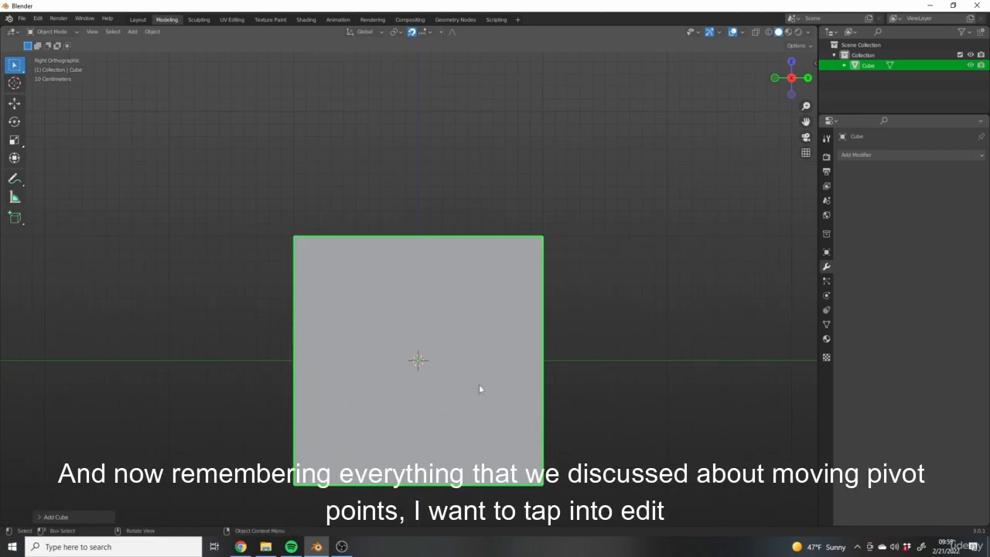
pyautogui.scroll(-1, 432, 330)
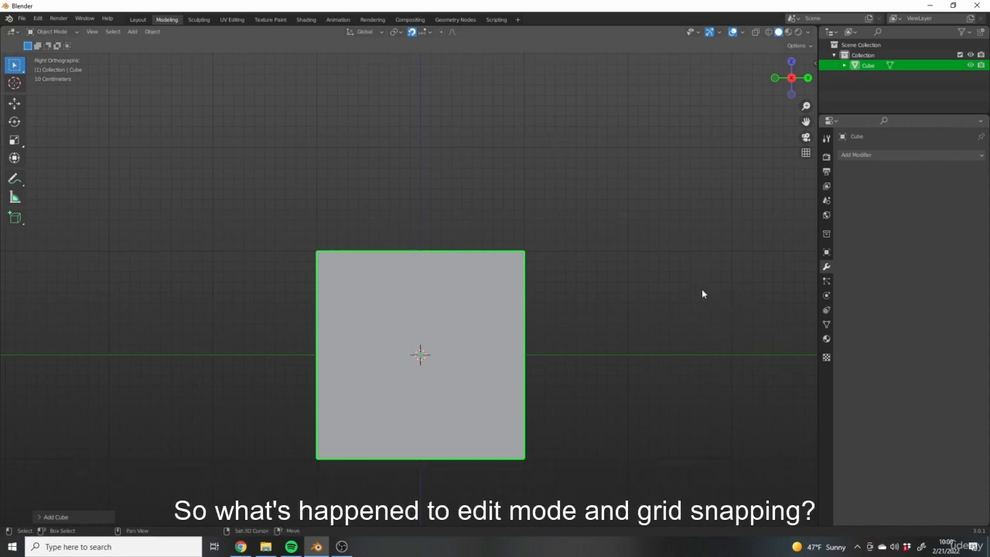
pyautogui.moveTo(696, 289)
pyautogui.keyDown('shift'); pyautogui.mouseDown(button='middle')
pyautogui.moveTo(703, 298)
pyautogui.moveTo(690, 302)
pyautogui.mouseUp(button='middle'); pyautogui.keyUp('shift')
pyautogui.press('Tab')
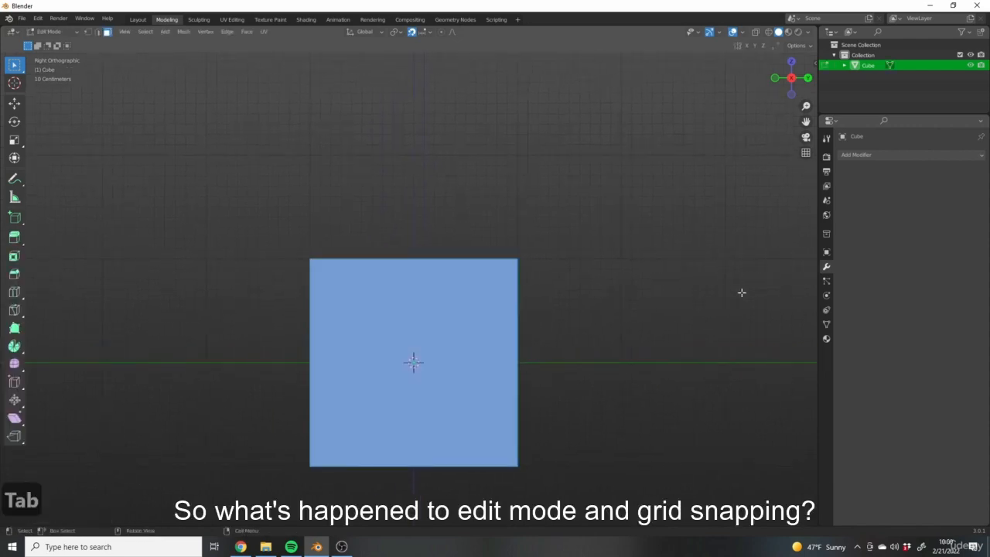
pyautogui.keyDown('shift'); pyautogui.moveTo(588, 287); pyautogui.dragTo(577, 278, button='middle'); pyautogui.keyUp('shift')
pyautogui.keyDown('shift'); pyautogui.moveTo(554, 347); pyautogui.dragTo(564, 323, button='middle'); pyautogui.keyUp('shift')
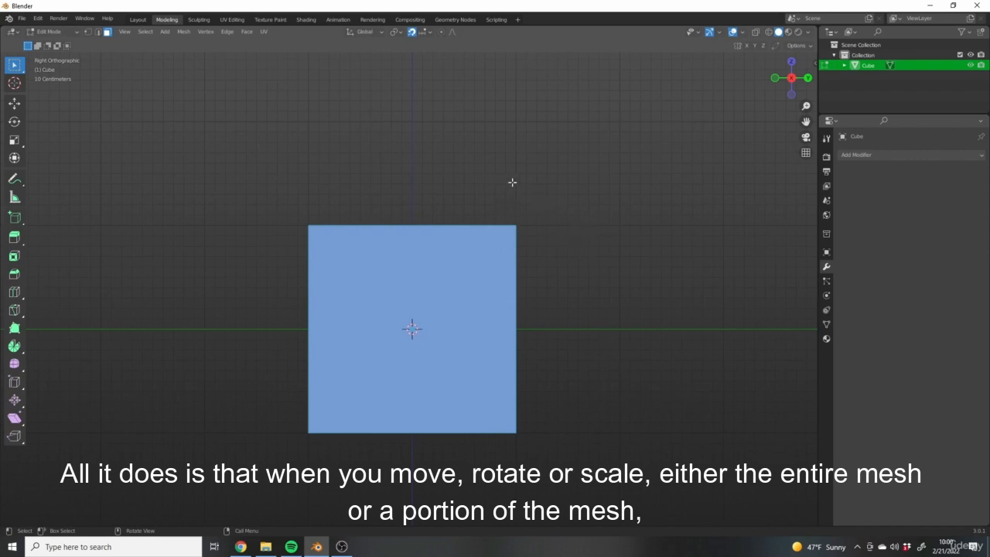
pyautogui.scroll(-4, 498, 317)
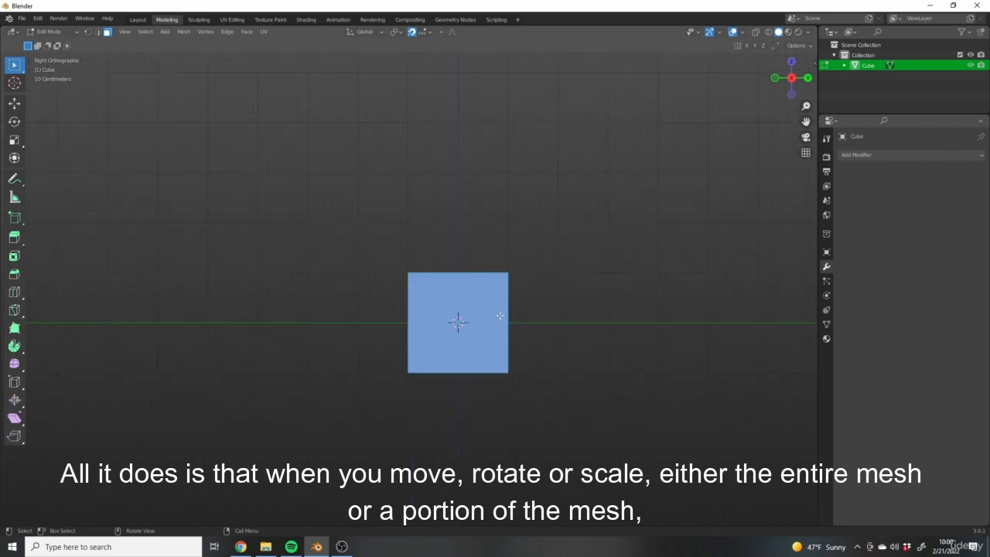
pyautogui.moveTo(510, 294); pyautogui.dragTo(467, 320, button='middle')
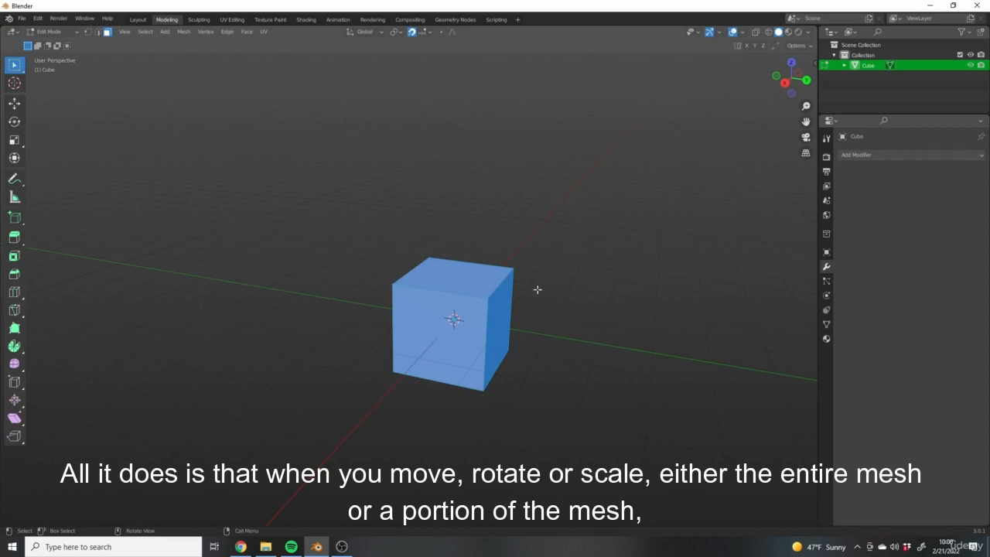
pyautogui.scroll(4, 511, 358)
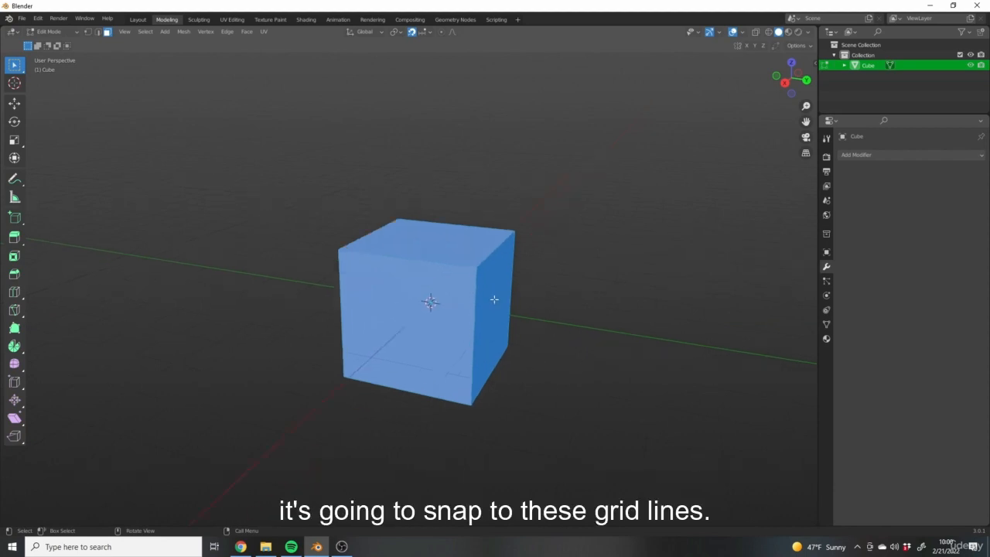
# Switch to front orthographic view and examine the cube's edges against the background grid lines
pyautogui.press('KP_1')
pyautogui.scroll(1, 502, 275)
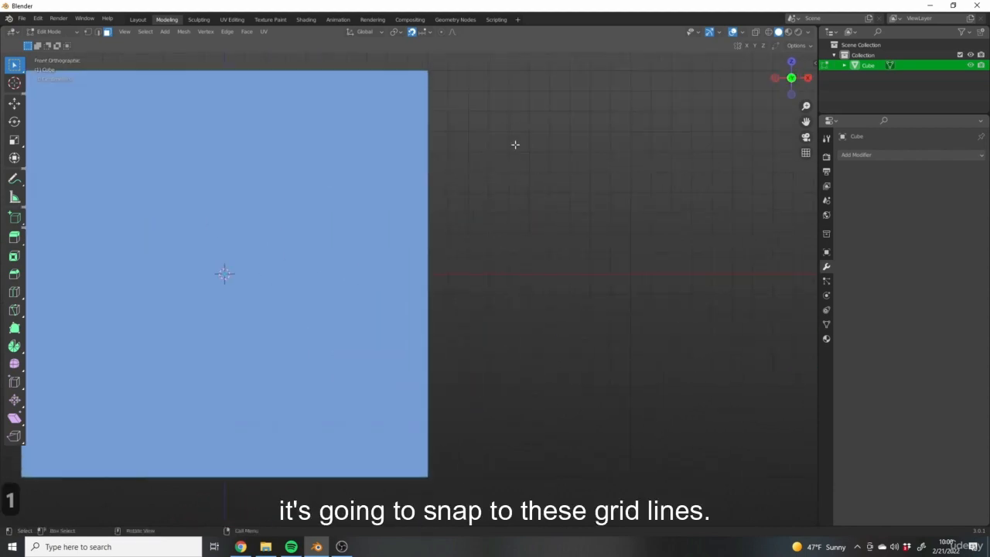
pyautogui.press('capslock')
pyautogui.moveTo(486, 194); pyautogui.dragTo(497, 316, button='middle')
pyautogui.press('KP_1')
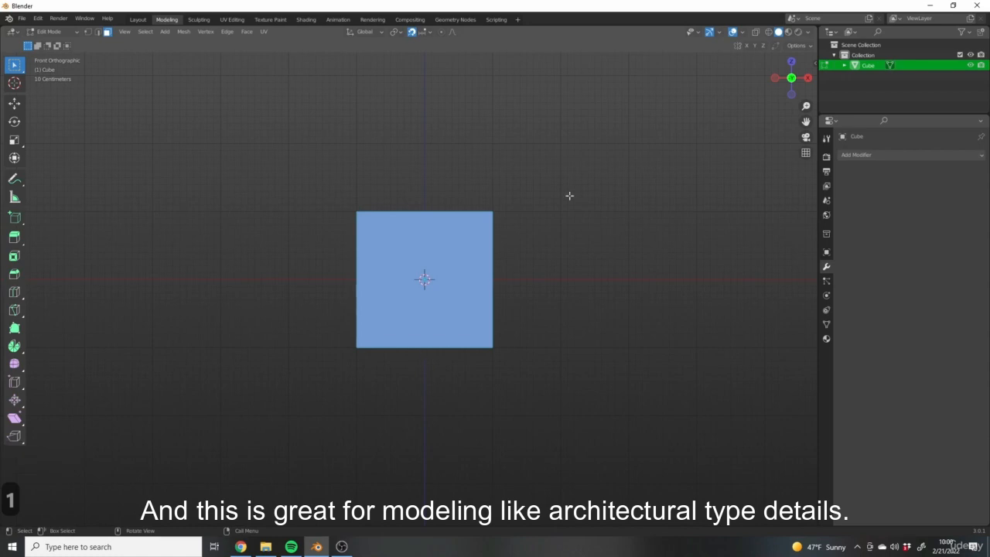
pyautogui.keyDown('shift'); pyautogui.moveTo(502, 183); pyautogui.dragTo(516, 232, button='middle'); pyautogui.keyUp('shift')
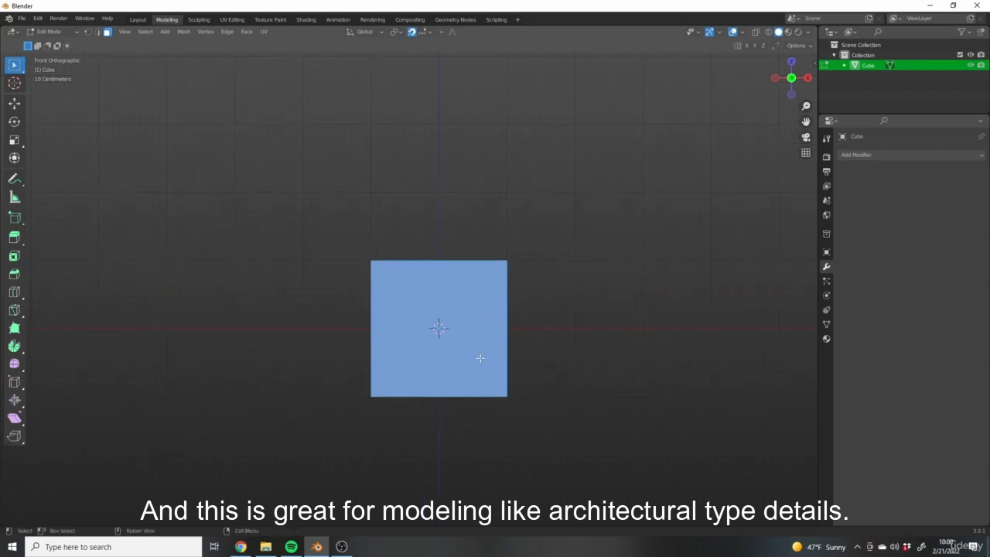
pyautogui.scroll(5, 562, 394)
pyautogui.keyDown('shift'); pyautogui.moveTo(416, 305); pyautogui.dragTo(588, 369, button='middle'); pyautogui.keyUp('shift')
pyautogui.scroll(-5, 684, 395)
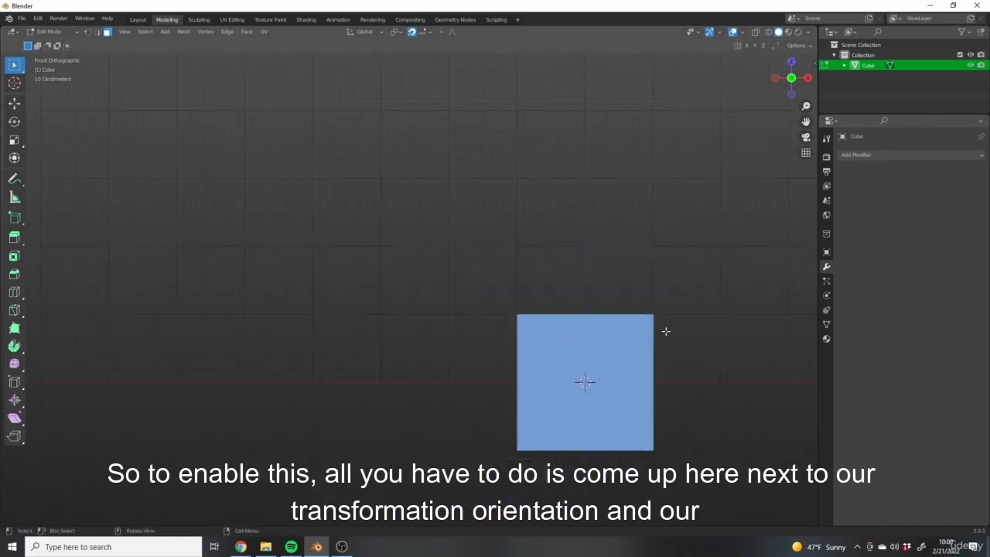
pyautogui.keyDown('shift'); pyautogui.moveTo(665, 332); pyautogui.dragTo(523, 291, button='middle'); pyautogui.keyUp('shift')
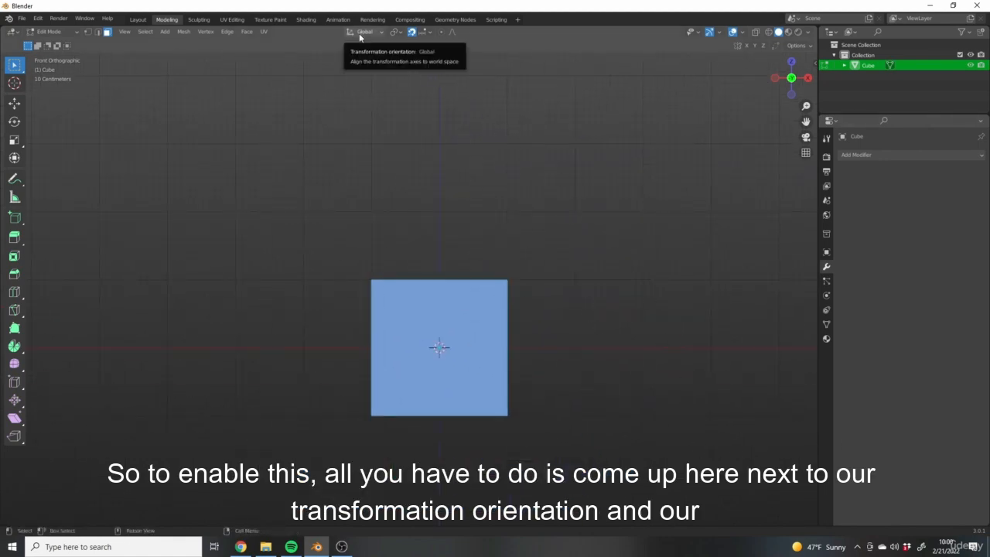
# Toggle snapping off and on several times, ending with it enabled
pyautogui.click(413, 32)
pyautogui.click(412, 32)
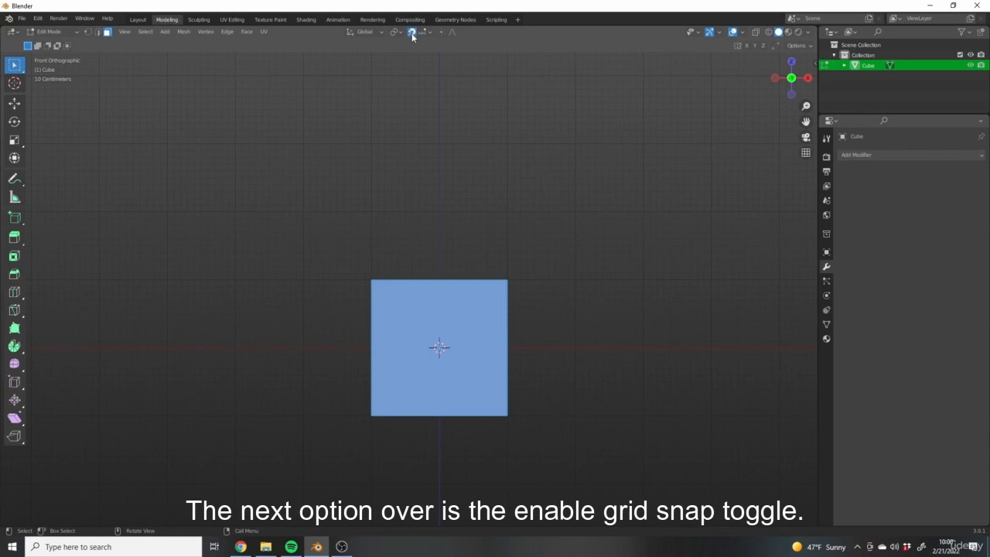
pyautogui.click(412, 32)
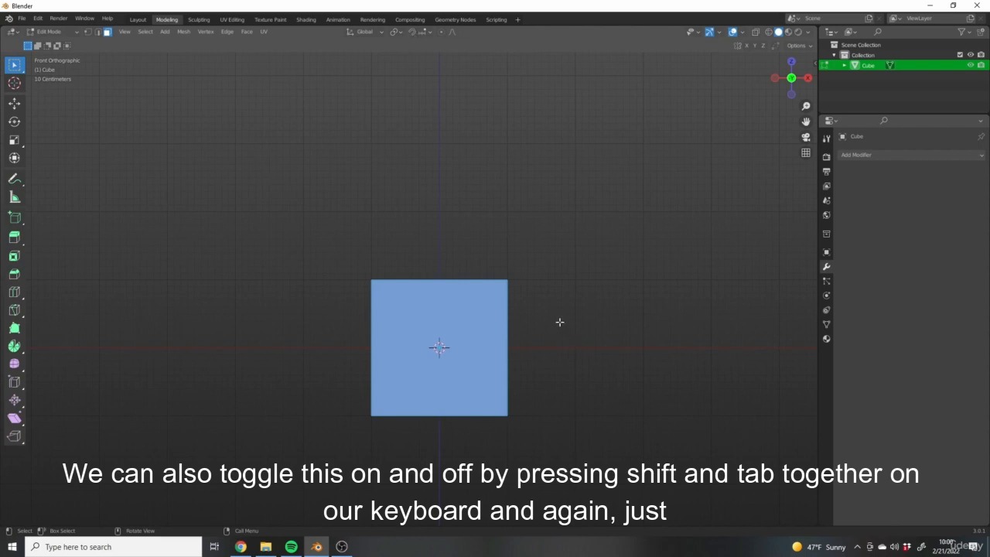
pyautogui.hotkey('shift', 'Tab')
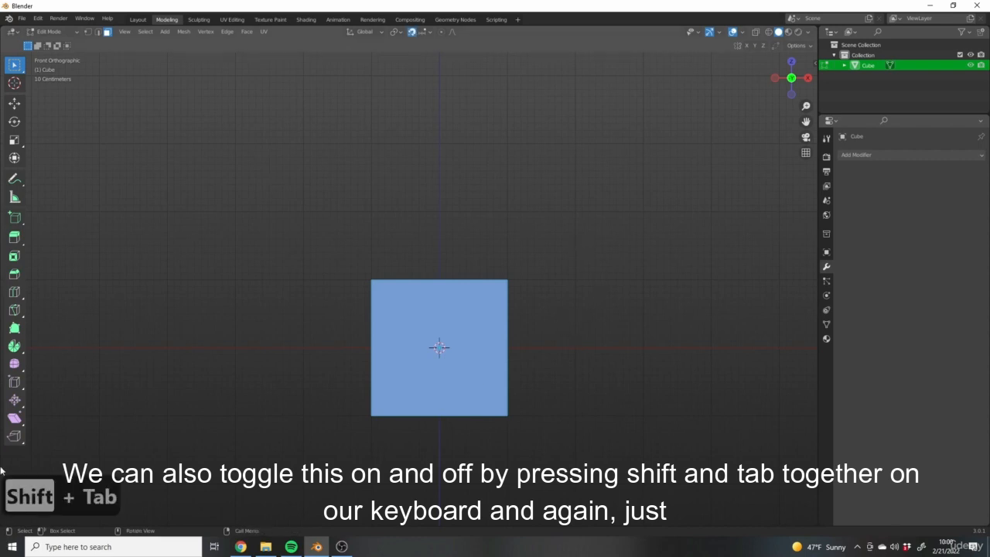
pyautogui.hotkey('shift', 'Tab')
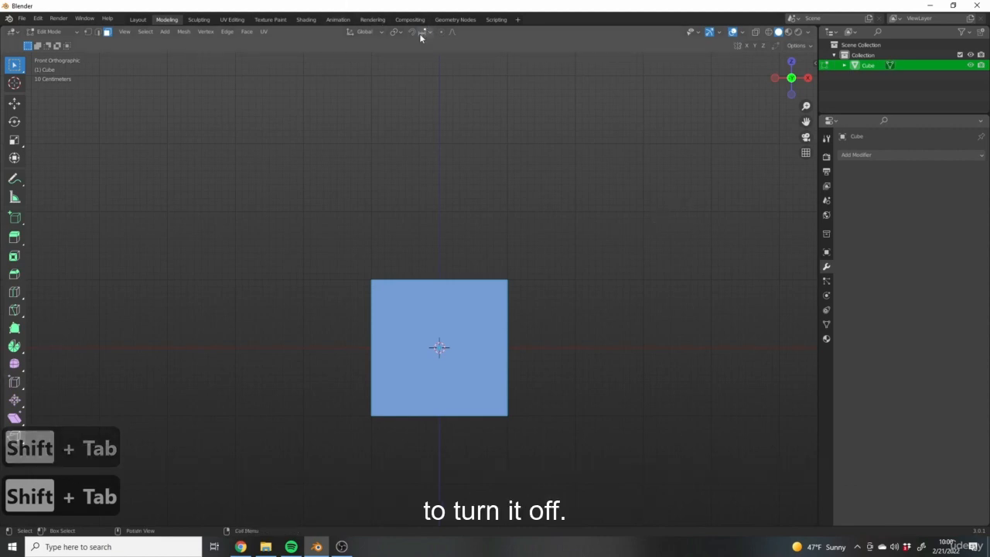
pyautogui.hotkey('shift', 'Tab')
# Examine the snapping options and compare them with the grid lines around the cube
pyautogui.scroll(4, 540, 190)
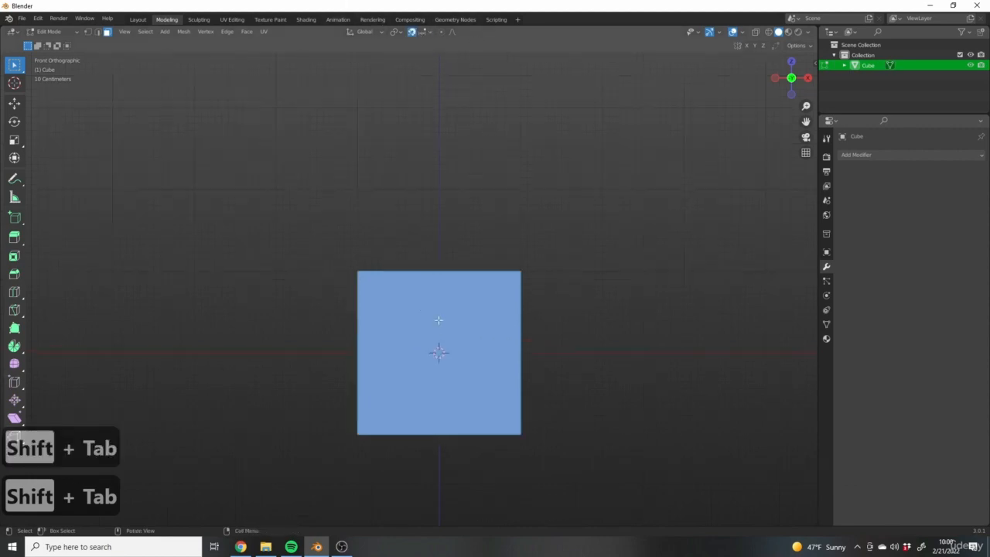
pyautogui.keyDown('shift'); pyautogui.moveTo(554, 302); pyautogui.dragTo(519, 224, button='middle'); pyautogui.keyUp('shift')
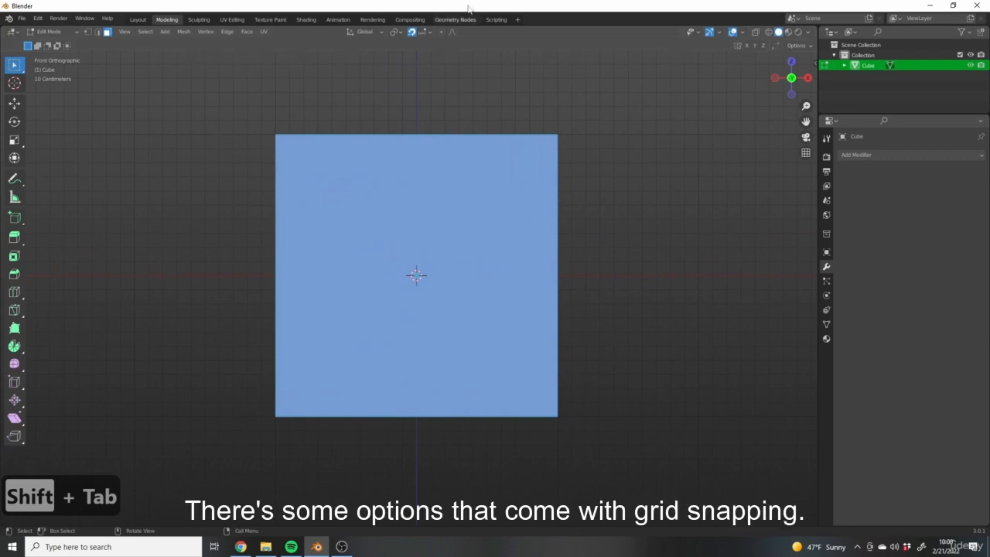
pyautogui.click(429, 34)
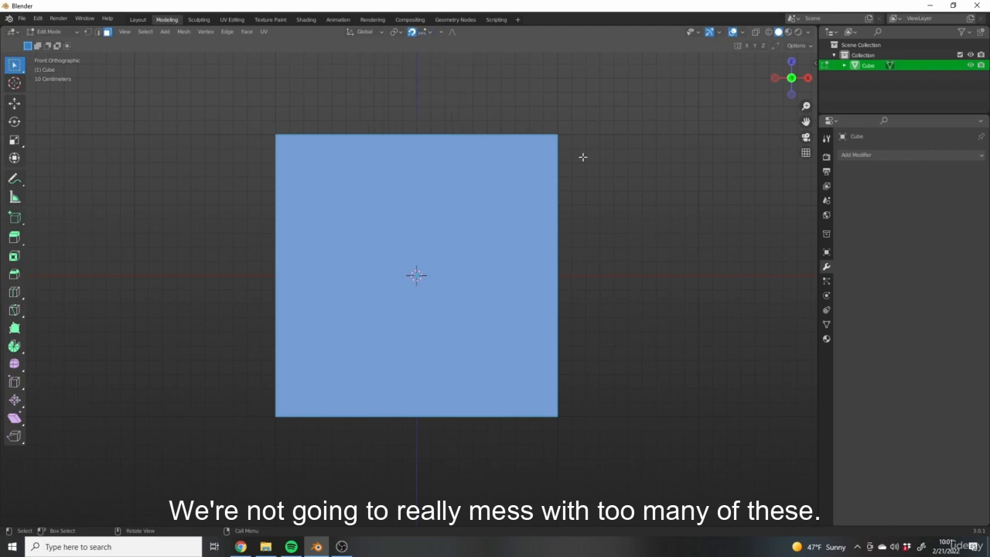
pyautogui.click(430, 32)
pyautogui.click(430, 32)
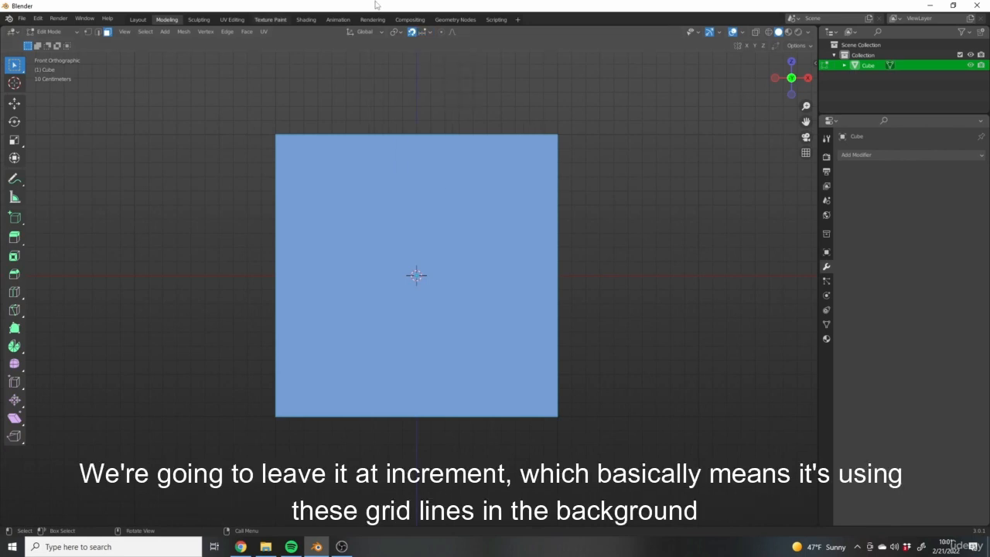
pyautogui.click(423, 33)
pyautogui.scroll(3, 630, 214)
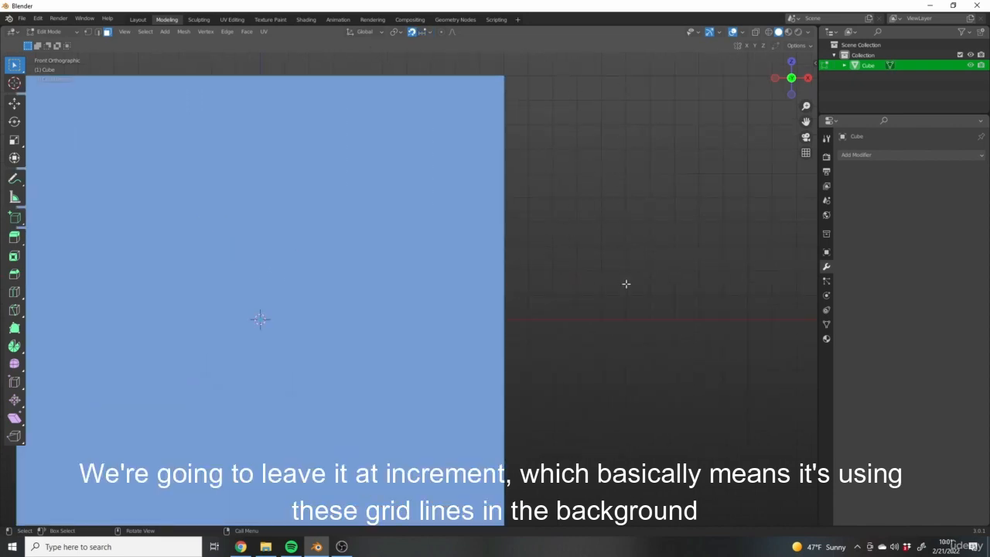
pyautogui.click(422, 32)
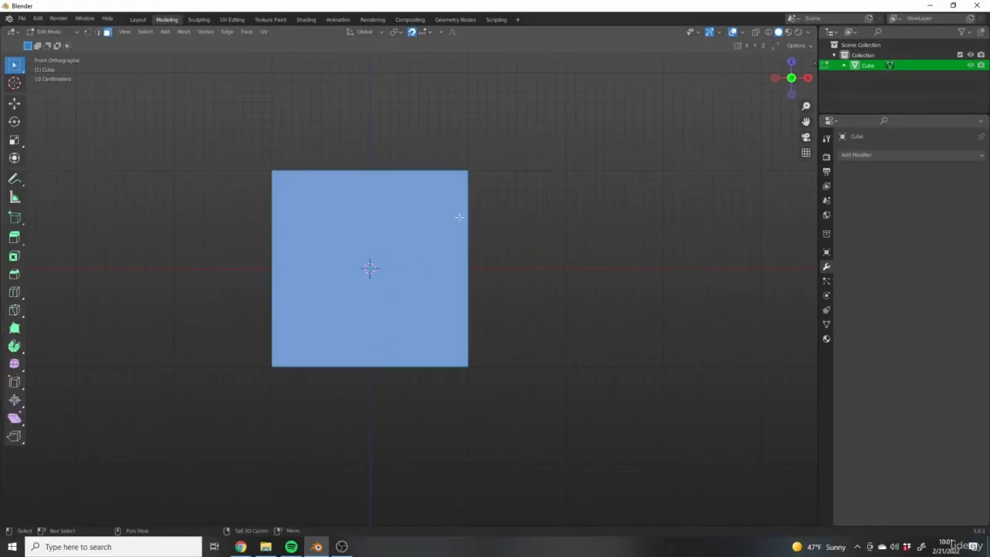
# Switch the viewport shading to wireframe for editing the cube
pyautogui.keyDown('shift'); pyautogui.moveTo(459, 218); pyautogui.dragTo(475, 249, button='middle'); pyautogui.keyUp('shift')
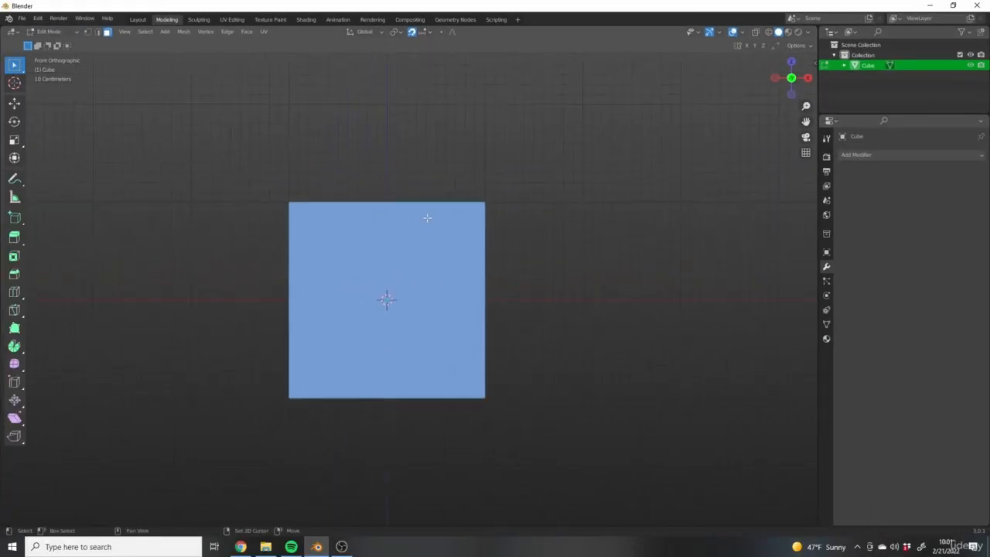
pyautogui.keyDown('shift'); pyautogui.moveTo(420, 216); pyautogui.dragTo(436, 236, button='middle'); pyautogui.keyUp('shift')
pyautogui.press('z')
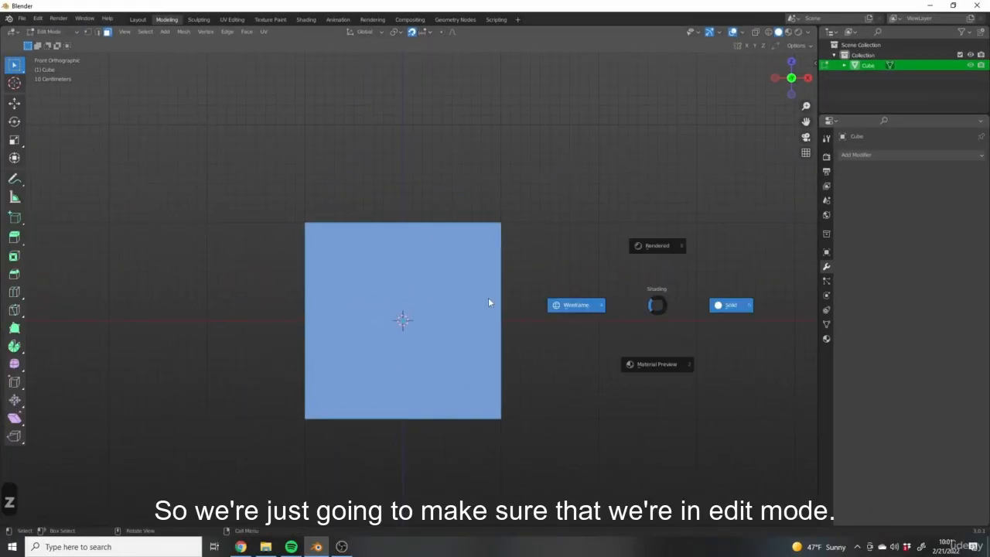
pyautogui.click(488, 298)
pyautogui.keyDown('shift'); pyautogui.moveTo(636, 317); pyautogui.dragTo(638, 269, button='middle'); pyautogui.keyUp('shift')
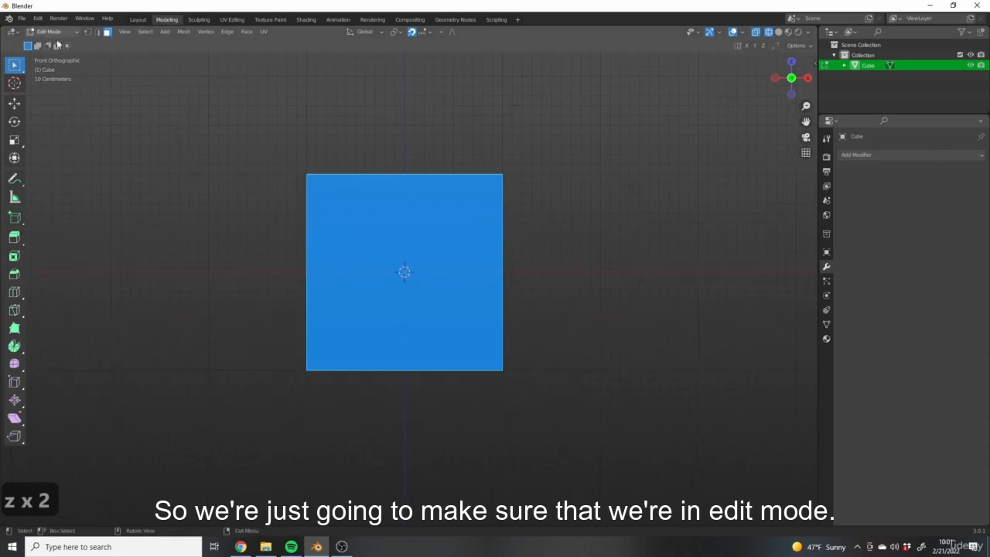
# Box-select the entire cube mesh in the front orthographic view
pyautogui.moveTo(162, 87); pyautogui.dragTo(595, 414)
pyautogui.scroll(4, 593, 409)
pyautogui.keyDown('shift'); pyautogui.moveTo(519, 238); pyautogui.dragTo(464, 271, button='middle'); pyautogui.keyUp('shift')
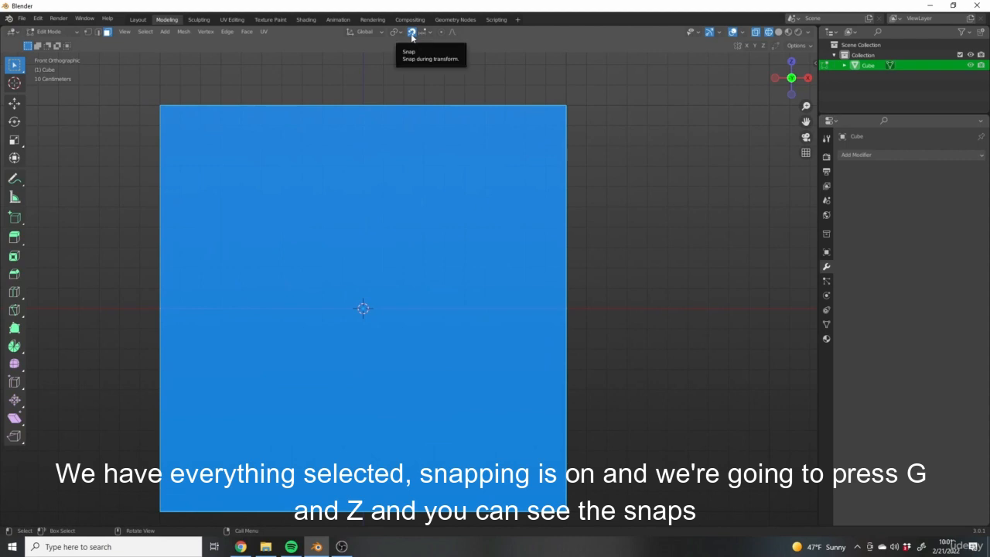
# Move the whole cube mesh up along Z until its bottom face rests on the origin
pyautogui.scroll(-5, 464, 254)
pyautogui.press('g')
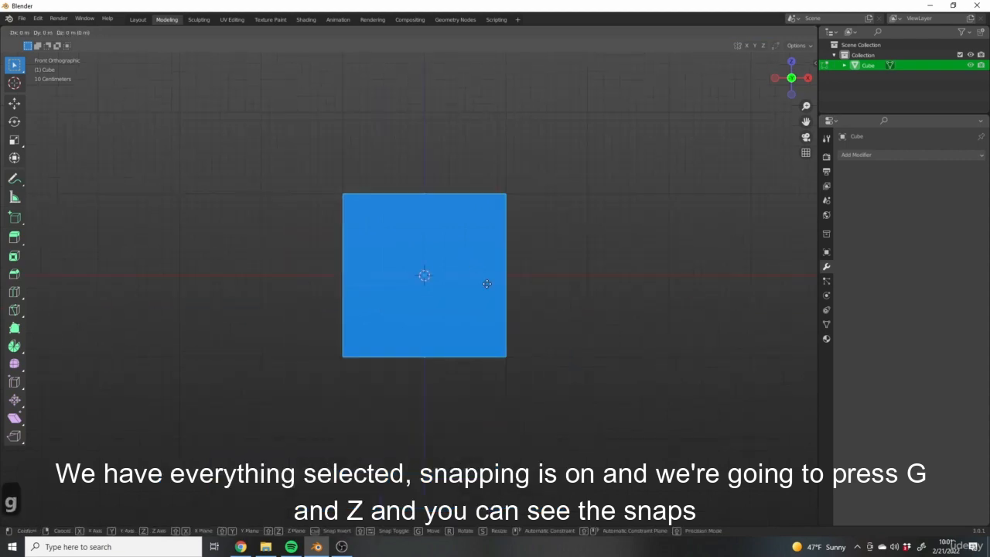
pyautogui.press('z')
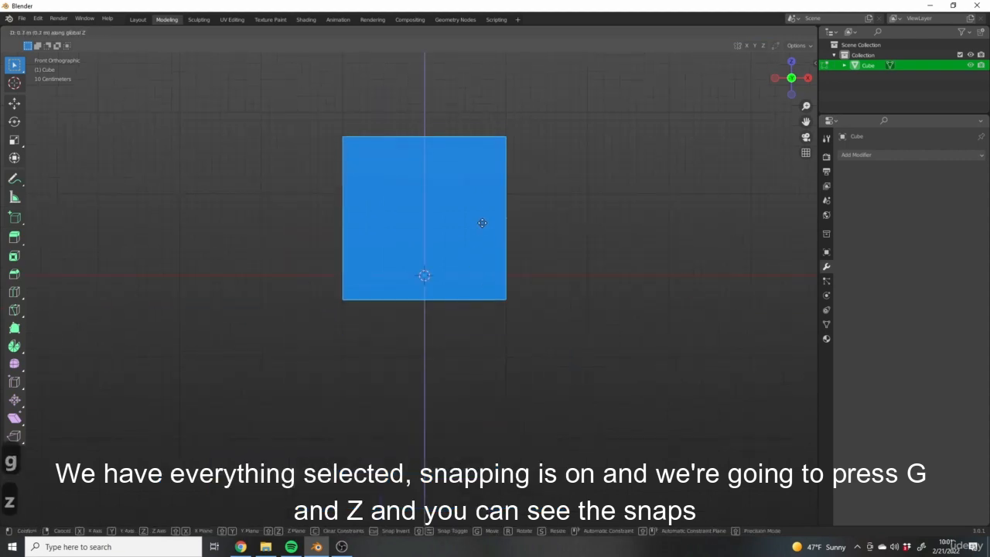
pyautogui.click(483, 199)
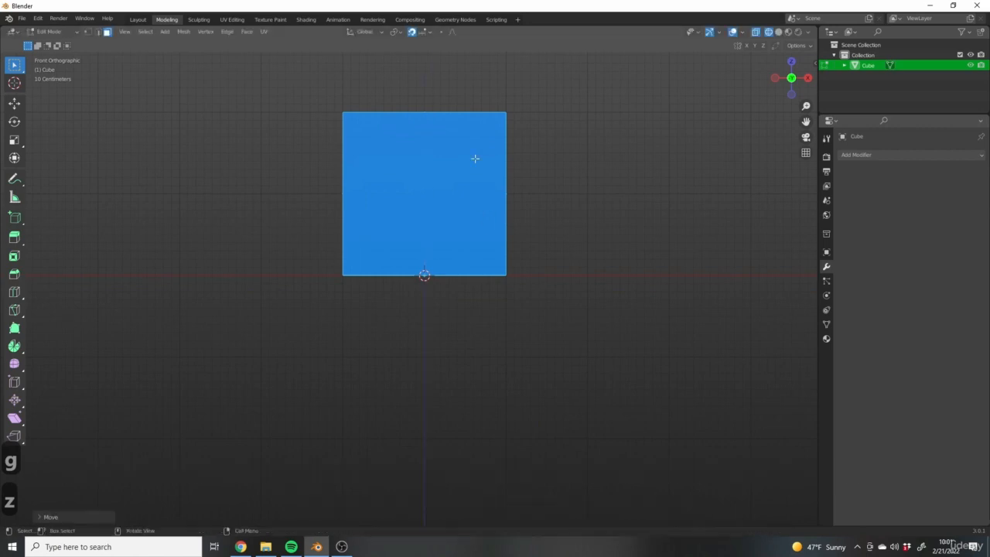
# Compare the grid lines around the cube in perspective view with those in the front orthographic view
pyautogui.scroll(-3, 672, 201)
pyautogui.moveTo(672, 201); pyautogui.dragTo(699, 212, button='middle')
pyautogui.scroll(2, 616, 207)
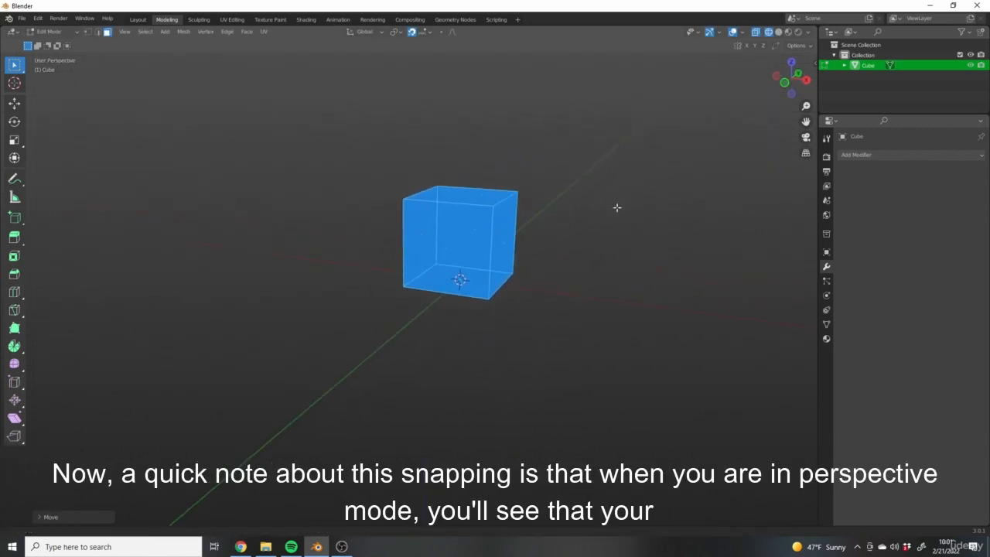
pyautogui.keyDown('shift'); pyautogui.moveTo(617, 207); pyautogui.dragTo(579, 248, button='middle'); pyautogui.keyUp('shift')
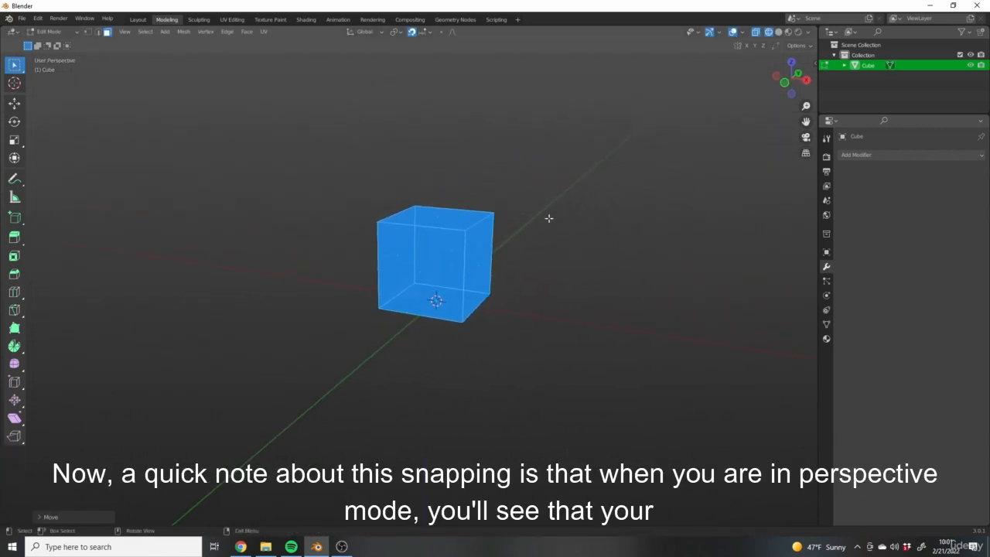
pyautogui.moveTo(549, 219); pyautogui.dragTo(565, 261, button='middle')
pyautogui.scroll(5, 549, 365)
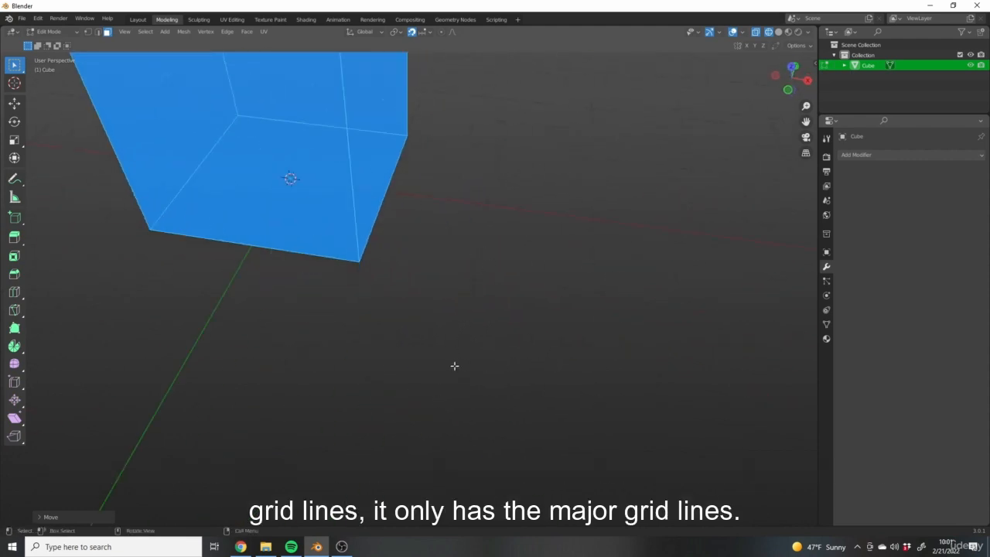
pyautogui.moveTo(453, 364); pyautogui.dragTo(382, 243, button='middle')
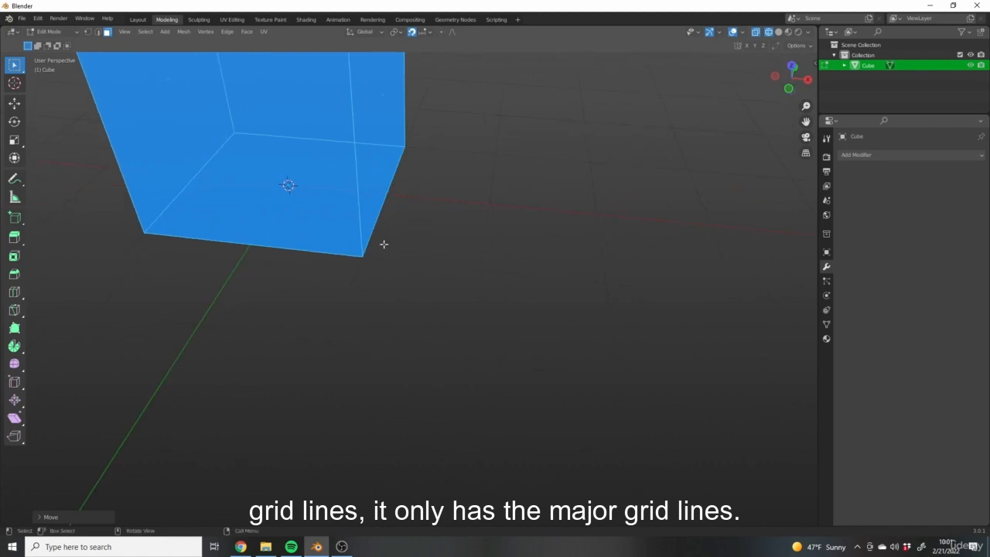
pyautogui.press('1')
pyautogui.scroll(2, 398, 234)
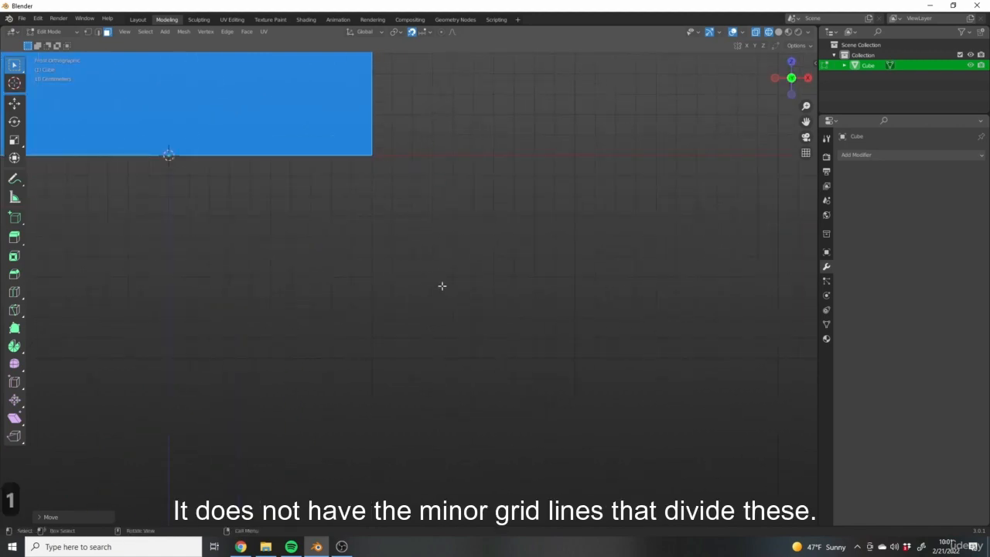
pyautogui.scroll(-3, 407, 252)
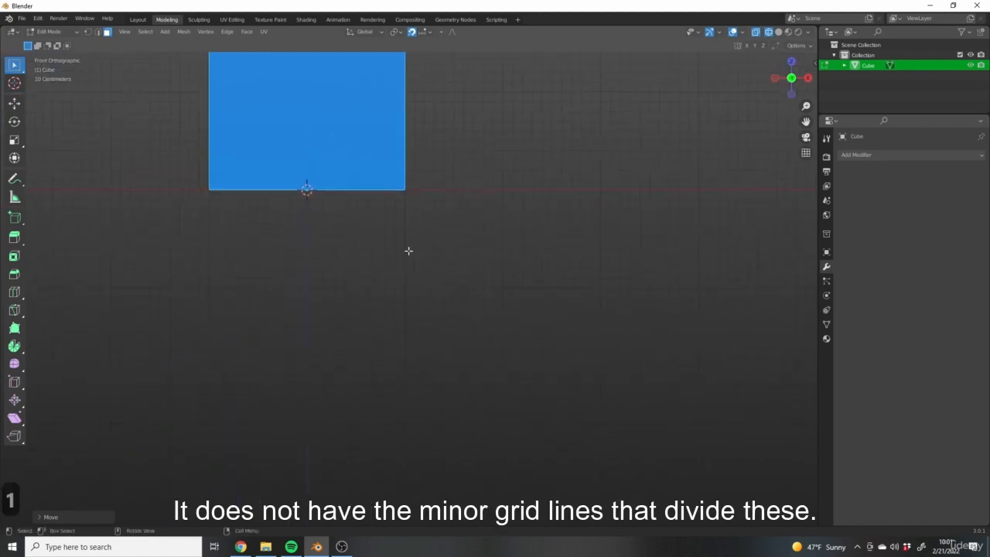
# Try moving the cube in perspective view to test snapping, and put it back over the origin
pyautogui.moveTo(406, 252); pyautogui.dragTo(484, 270, button='middle')
pyautogui.press('g')
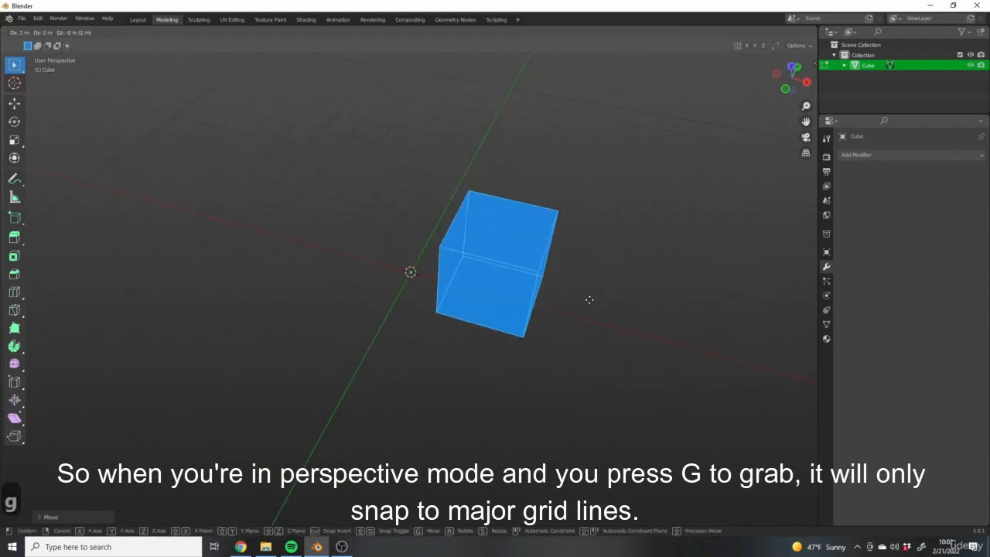
pyautogui.click(449, 302)
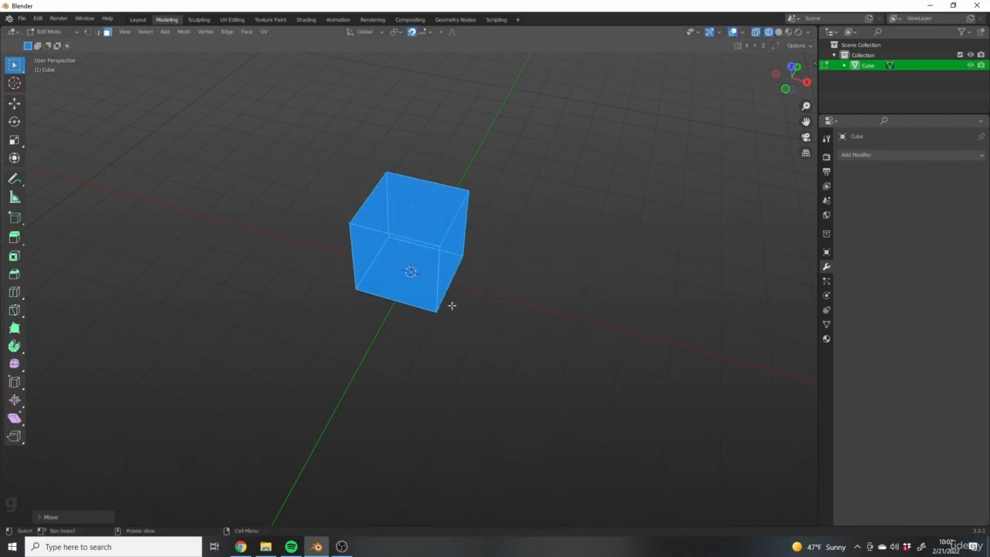
# Examine the minor grid lines around the cube in the front orthographic view at several zoom levels
pyautogui.moveTo(451, 305); pyautogui.dragTo(476, 290, button='middle')
pyautogui.press('1')
pyautogui.scroll(4, 497, 276)
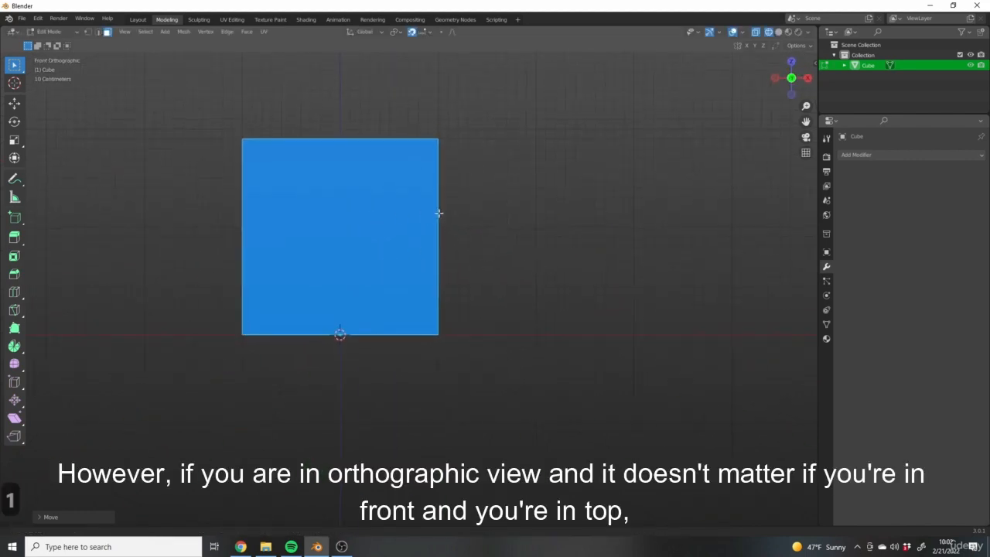
pyautogui.keyDown('shift'); pyautogui.moveTo(437, 214); pyautogui.dragTo(565, 346, button='middle'); pyautogui.keyUp('shift')
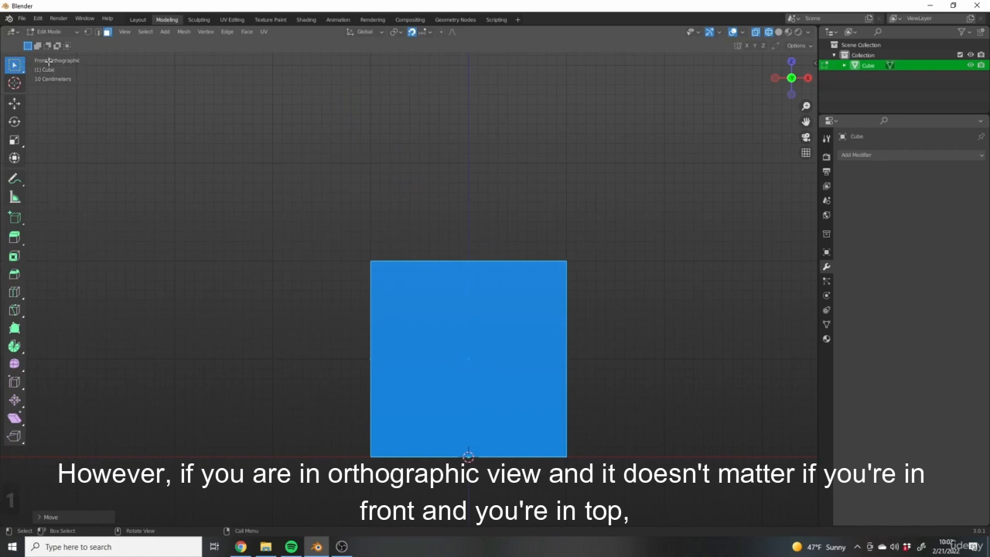
pyautogui.scroll(4, 316, 261)
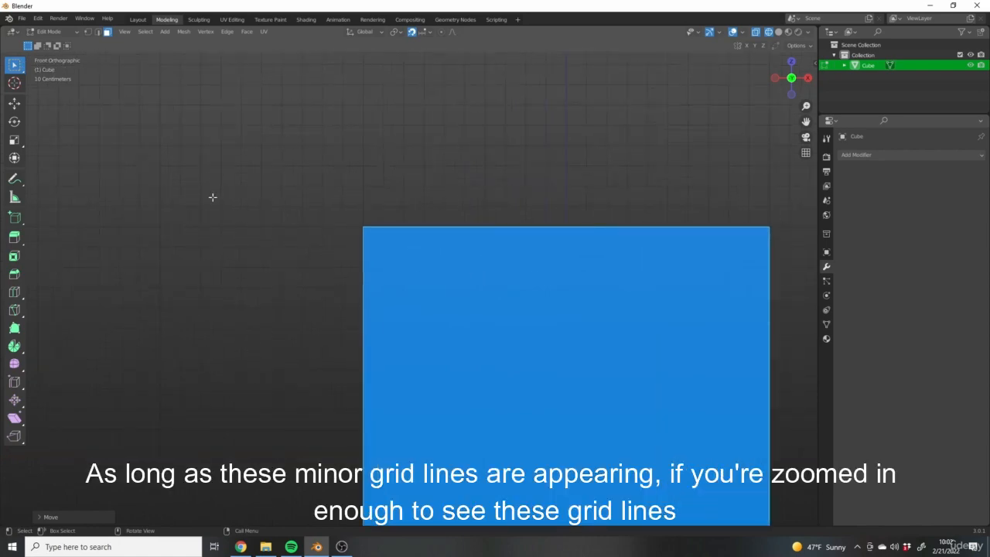
pyautogui.scroll(-5, 309, 182)
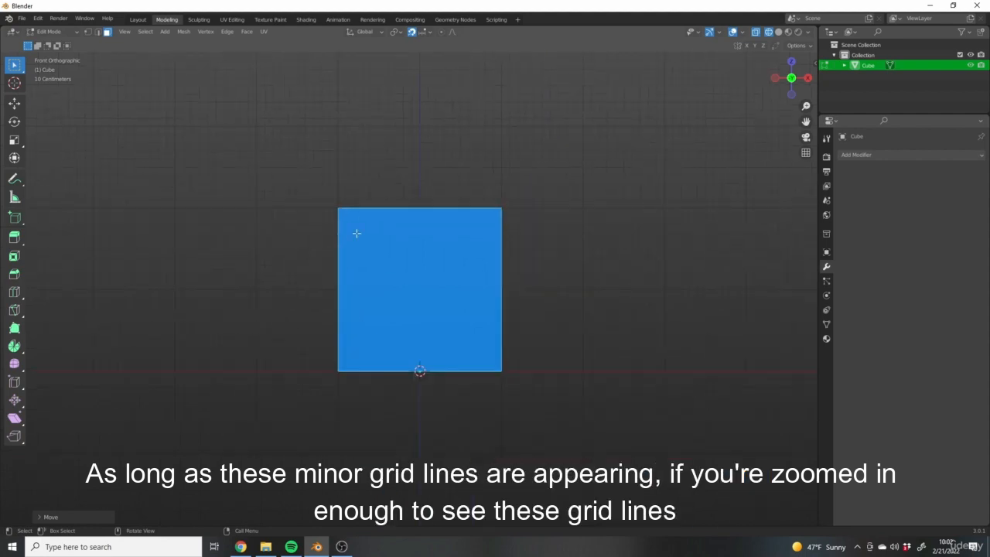
pyautogui.keyDown('shift'); pyautogui.moveTo(426, 214); pyautogui.dragTo(404, 245, button='middle'); pyautogui.keyUp('shift')
pyautogui.scroll(2, 403, 248)
pyautogui.keyDown('shift'); pyautogui.moveTo(547, 319); pyautogui.dragTo(535, 261, button='middle'); pyautogui.keyUp('shift')
pyautogui.scroll(2, 510, 291)
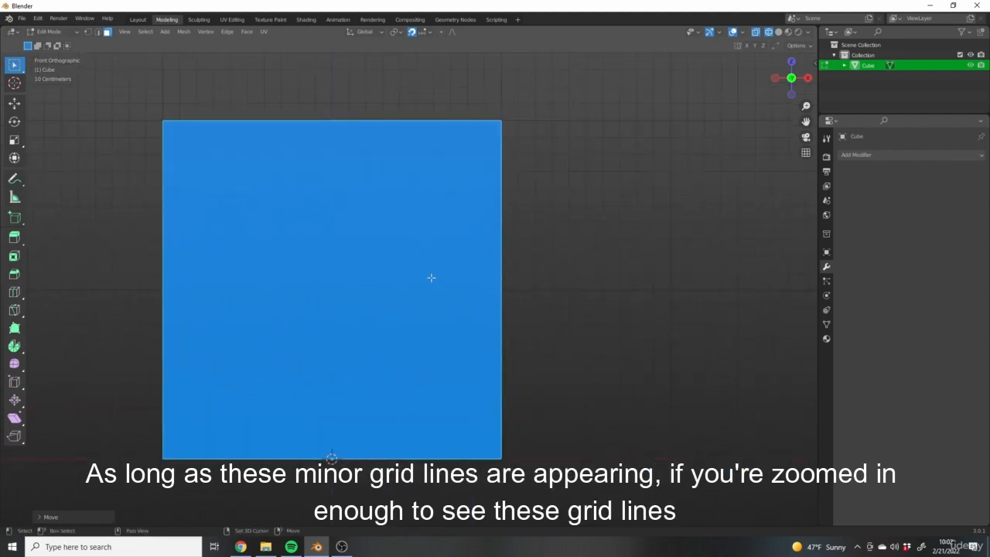
pyautogui.keyDown('shift'); pyautogui.moveTo(431, 276); pyautogui.dragTo(437, 287, button='middle'); pyautogui.keyUp('shift')
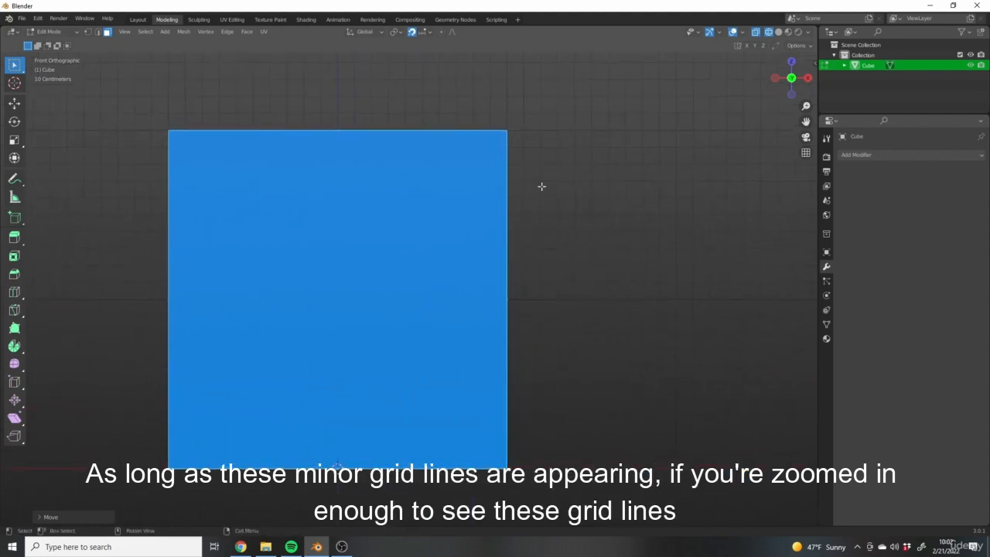
# Try moving the cube half a major grid square along X in front view, and undo the move
pyautogui.press('g')
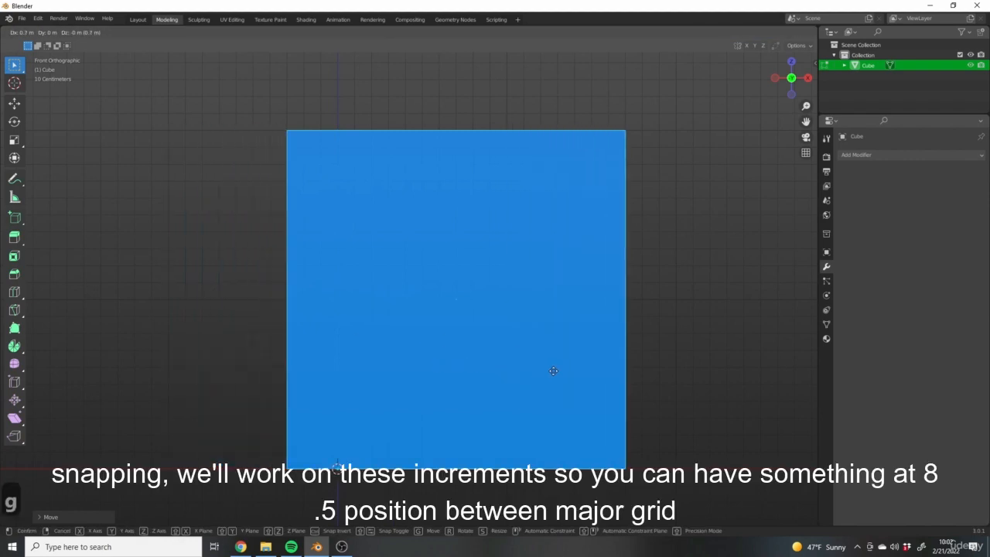
pyautogui.click(581, 304)
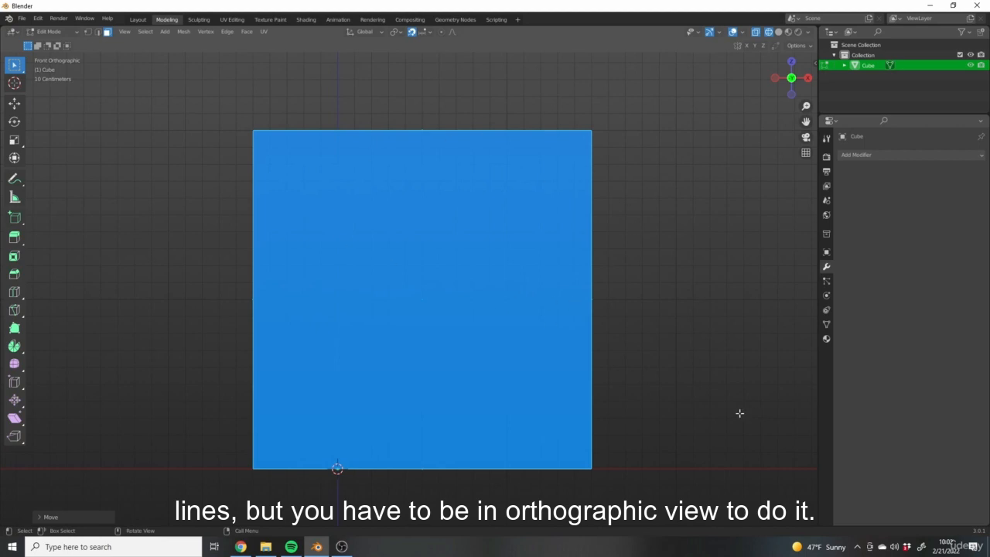
pyautogui.scroll(-3, 689, 382)
pyautogui.keyDown('shift'); pyautogui.moveTo(625, 347); pyautogui.dragTo(572, 237, button='middle'); pyautogui.keyUp('shift')
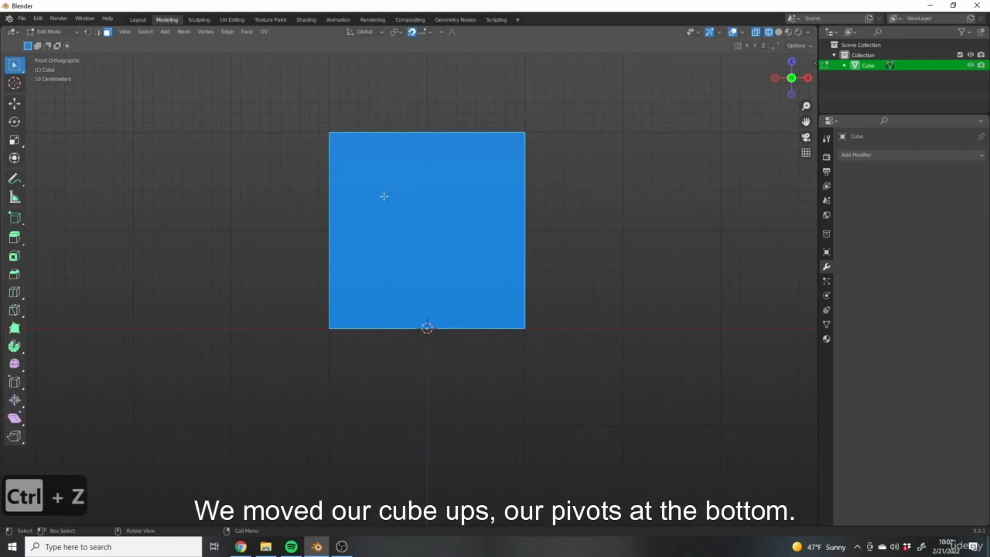
# Box-select the cube's top face in the right orthographic view
pyautogui.scroll(4, 422, 375)
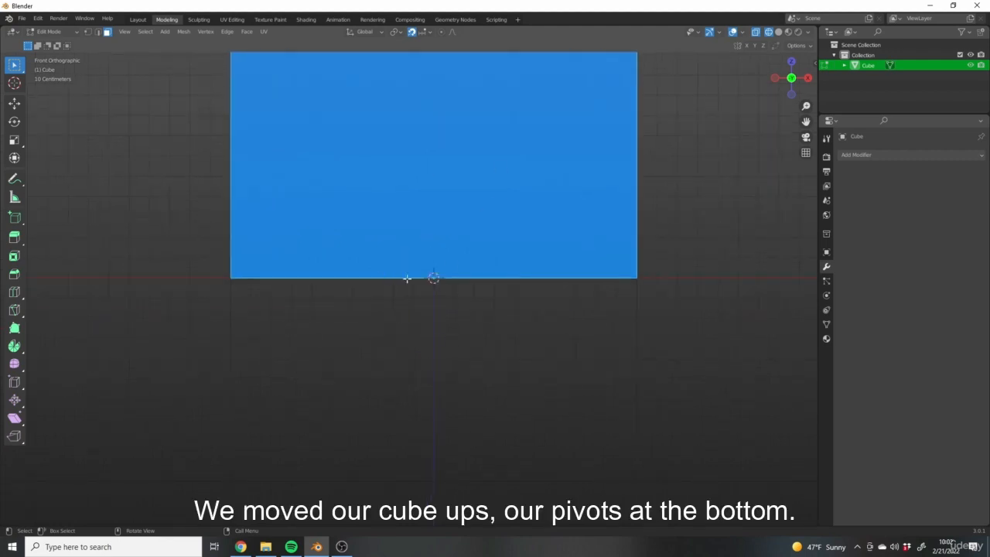
pyautogui.scroll(-5, 488, 306)
pyautogui.keyDown('shift'); pyautogui.moveTo(573, 246); pyautogui.dragTo(553, 295, button='middle'); pyautogui.keyUp('shift')
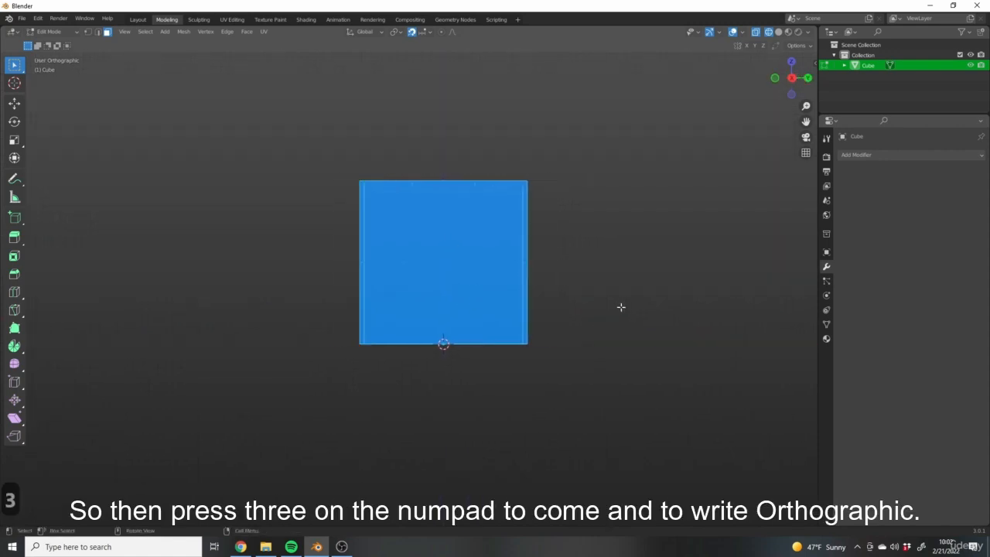
pyautogui.press('KP_3')
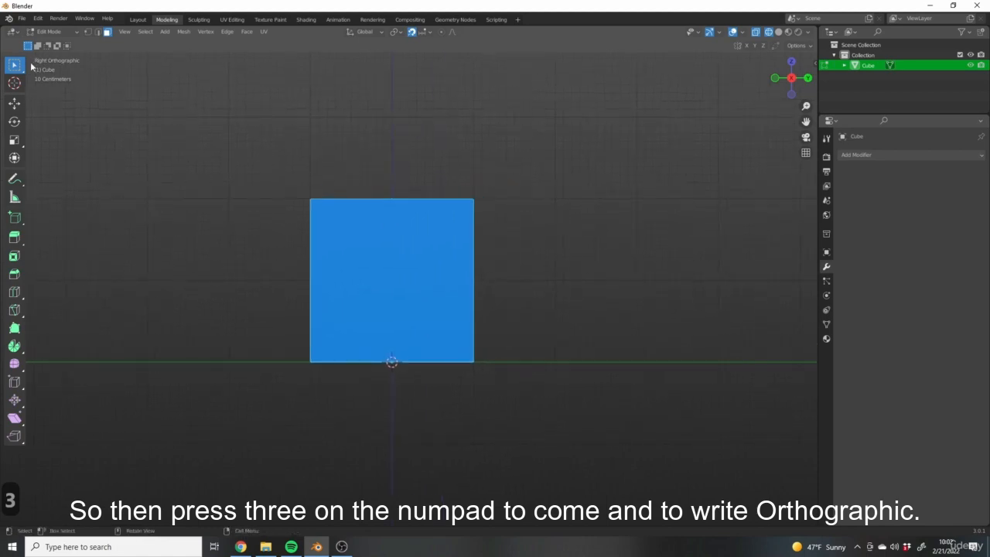
pyautogui.scroll(4, 395, 307)
pyautogui.moveTo(369, 101); pyautogui.dragTo(406, 175)
pyautogui.scroll(-3, 404, 205)
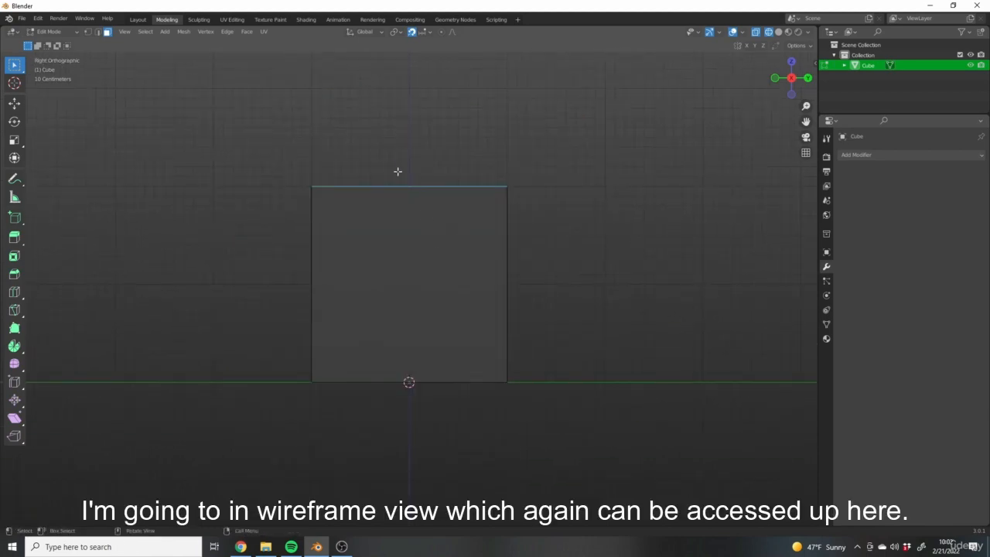
pyautogui.scroll(3, 470, 177)
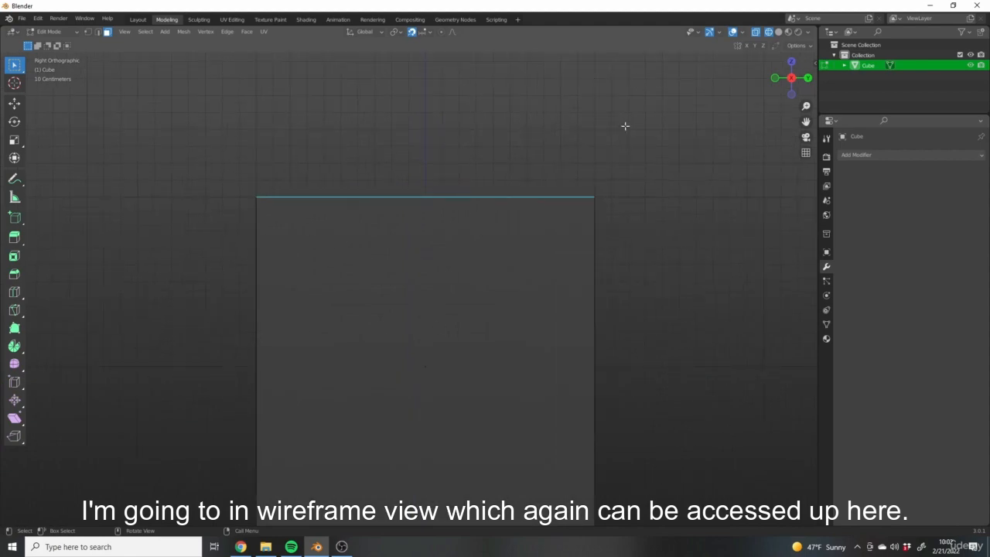
pyautogui.scroll(2, 443, 212)
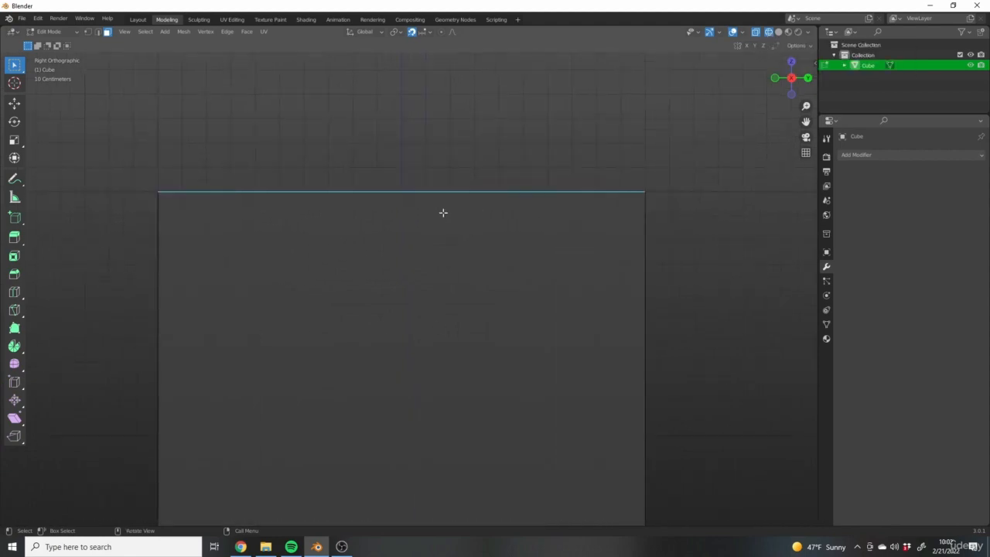
pyautogui.moveTo(352, 113); pyautogui.dragTo(464, 245)
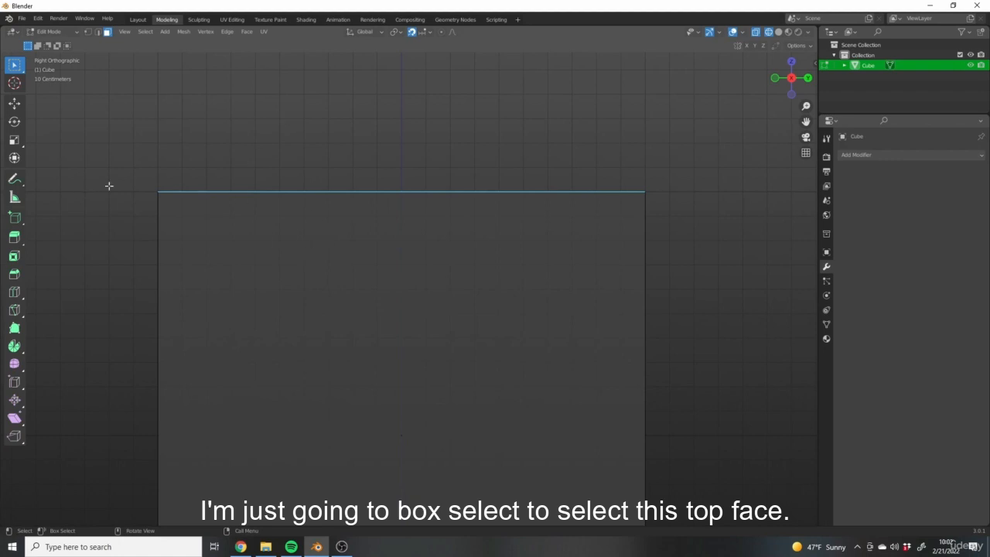
# Lower the top face along Z until the block is three minor grid squares tall, about 0.3 m
pyautogui.scroll(-10, 524, 210)
pyautogui.keyDown('shift'); pyautogui.moveTo(525, 229); pyautogui.dragTo(493, 256, button='middle'); pyautogui.keyUp('shift')
pyautogui.scroll(4, 480, 237)
pyautogui.scroll(4, 490, 258)
pyautogui.press('g')
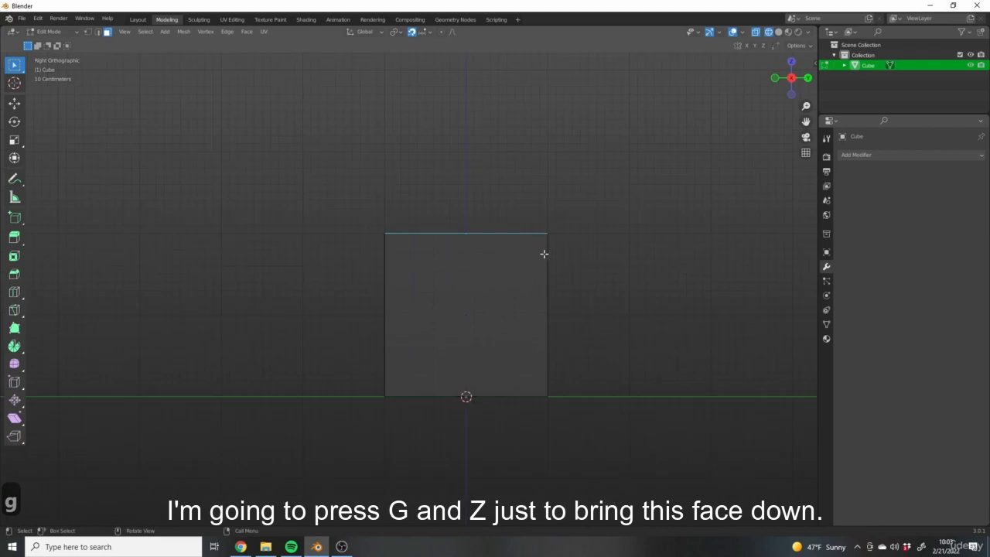
pyautogui.scroll(3, 539, 258)
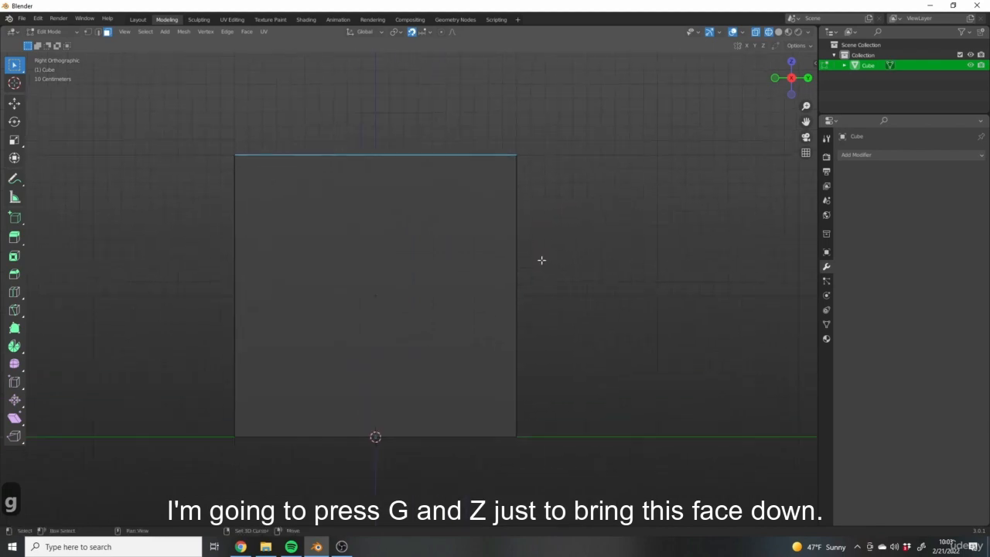
pyautogui.press('g')
pyautogui.press('z')
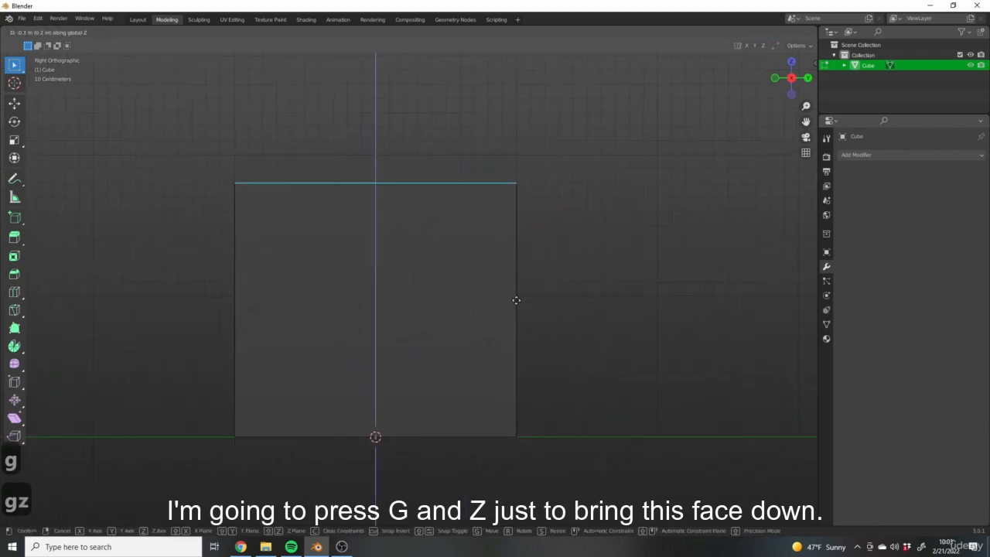
pyautogui.click(417, 496)
# Box-select the block's negative-Y side face and move it along Y to the origin, halving the block's depth for a stair step
pyautogui.keyDown('shift'); pyautogui.moveTo(579, 413); pyautogui.dragTo(546, 254, button='middle'); pyautogui.keyUp('shift')
pyautogui.keyDown('shift'); pyautogui.moveTo(360, 238); pyautogui.dragTo(406, 258, button='middle'); pyautogui.keyUp('shift')
pyautogui.moveTo(169, 194); pyautogui.dragTo(272, 349)
pyautogui.keyDown('shift'); pyautogui.moveTo(281, 333); pyautogui.dragTo(273, 349, button='middle'); pyautogui.keyUp('shift')
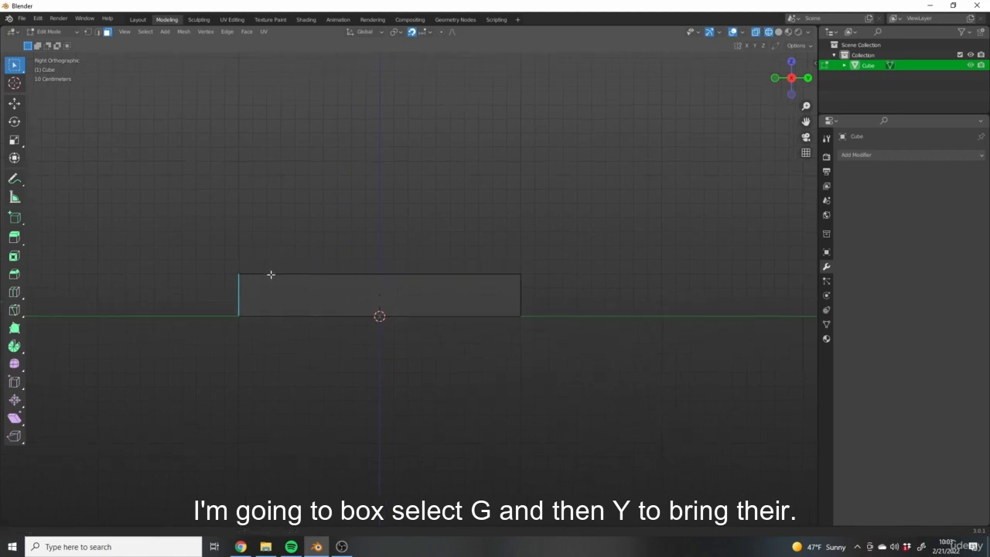
pyautogui.press('g')
pyautogui.press('y')
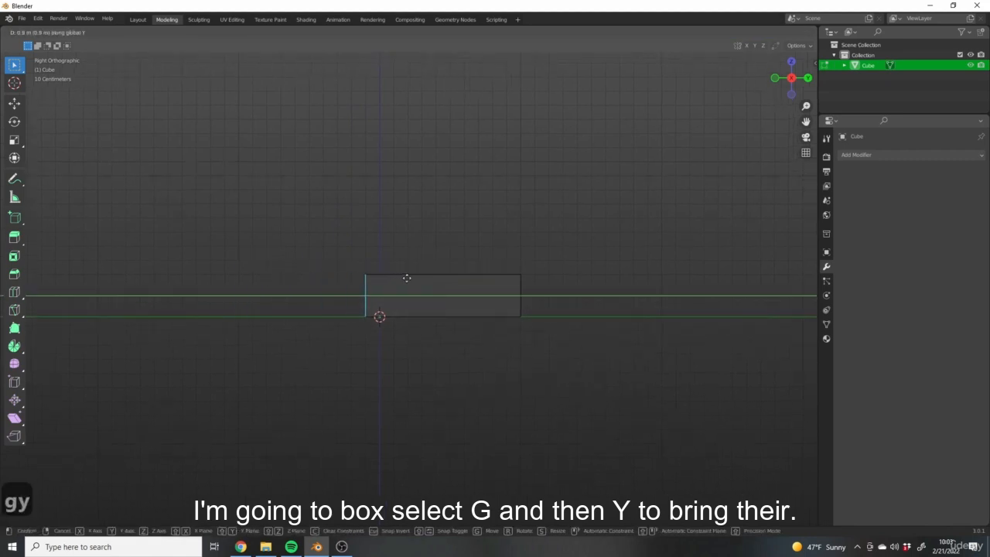
pyautogui.click(420, 276)
pyautogui.keyDown('shift'); pyautogui.moveTo(510, 228); pyautogui.dragTo(395, 259, button='middle'); pyautogui.keyUp('shift')
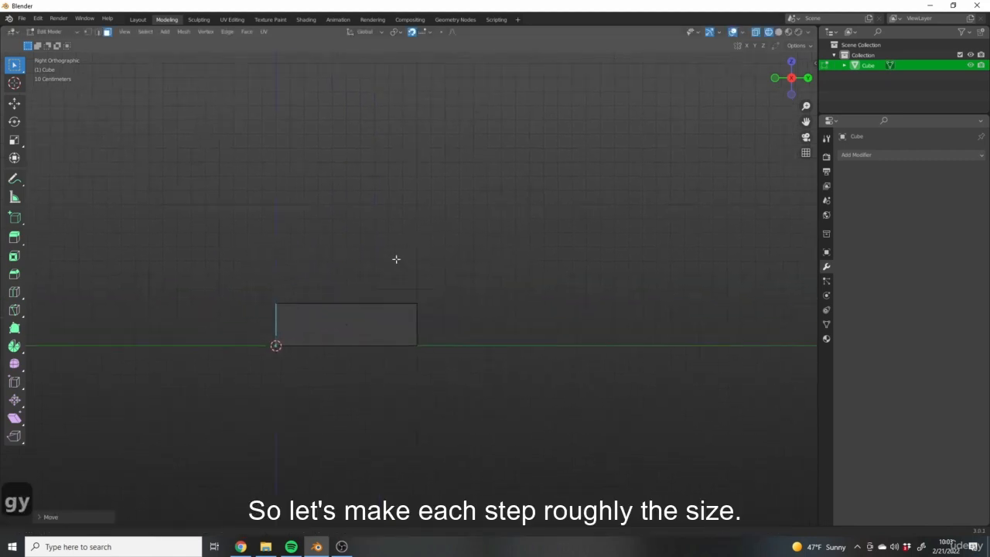
pyautogui.scroll(-4, 445, 279)
pyautogui.moveTo(504, 262); pyautogui.dragTo(454, 259, button='middle')
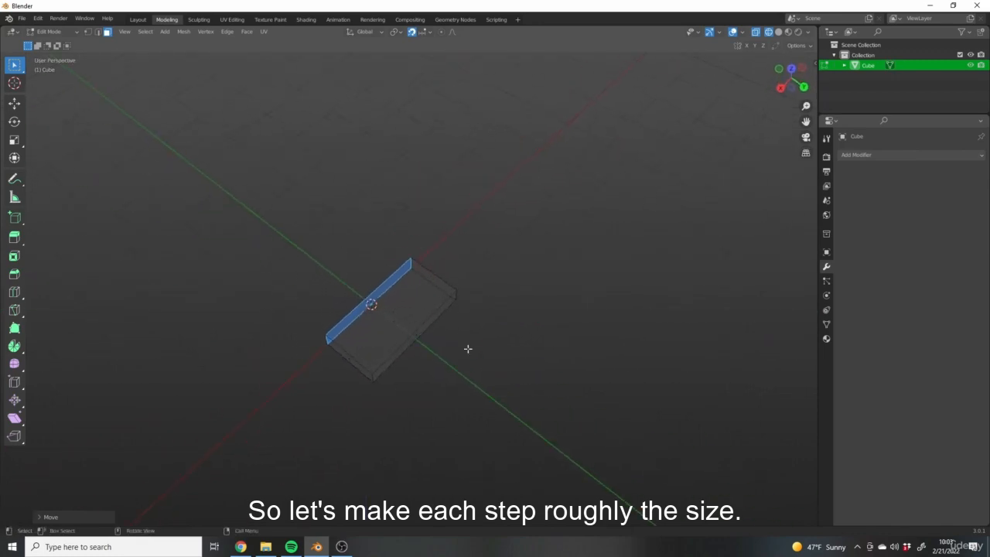
pyautogui.press('KP_1')
pyautogui.press('KP_3')
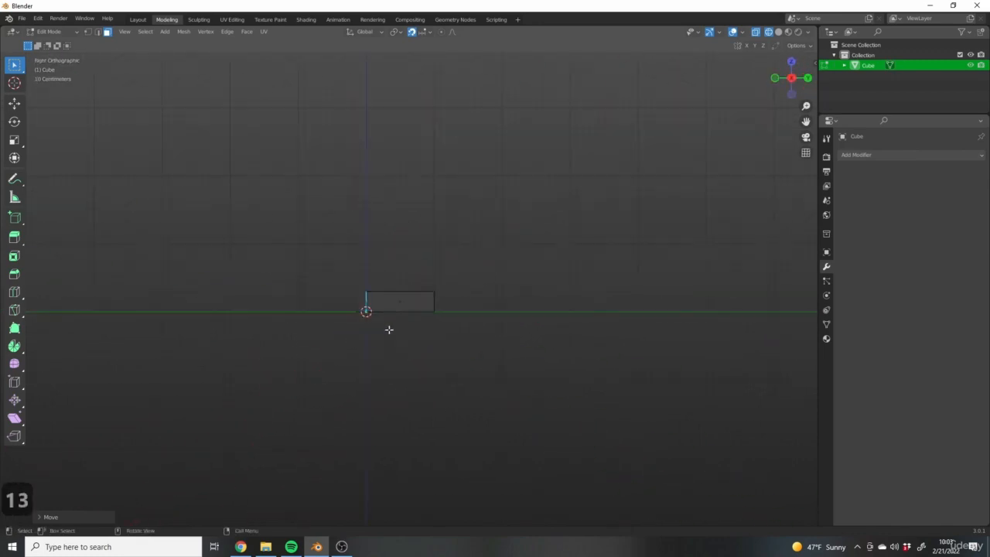
pyautogui.scroll(4, 389, 327)
pyautogui.keyDown('shift'); pyautogui.moveTo(433, 250); pyautogui.dragTo(296, 283, button='middle'); pyautogui.keyUp('shift')
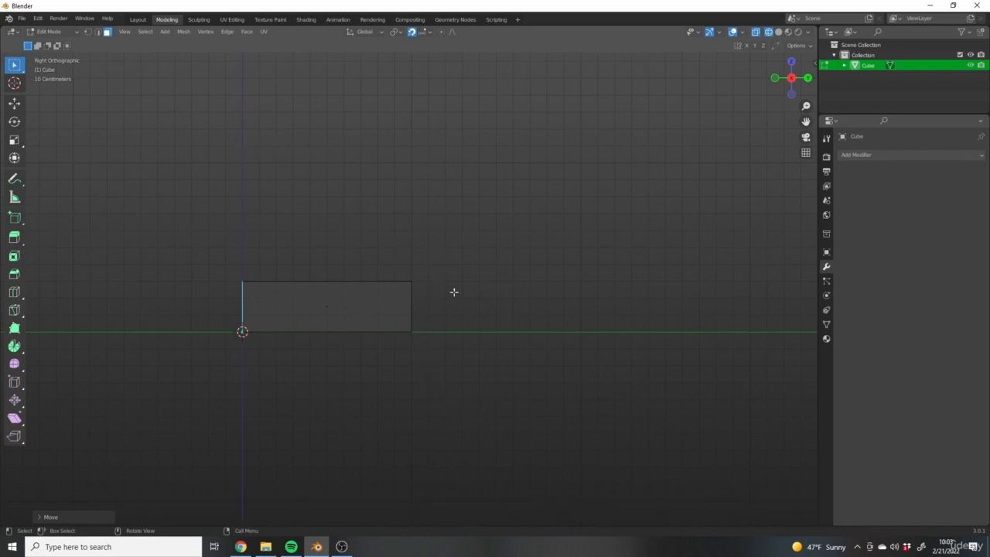
pyautogui.scroll(2, 379, 332)
pyautogui.scroll(-2, 420, 317)
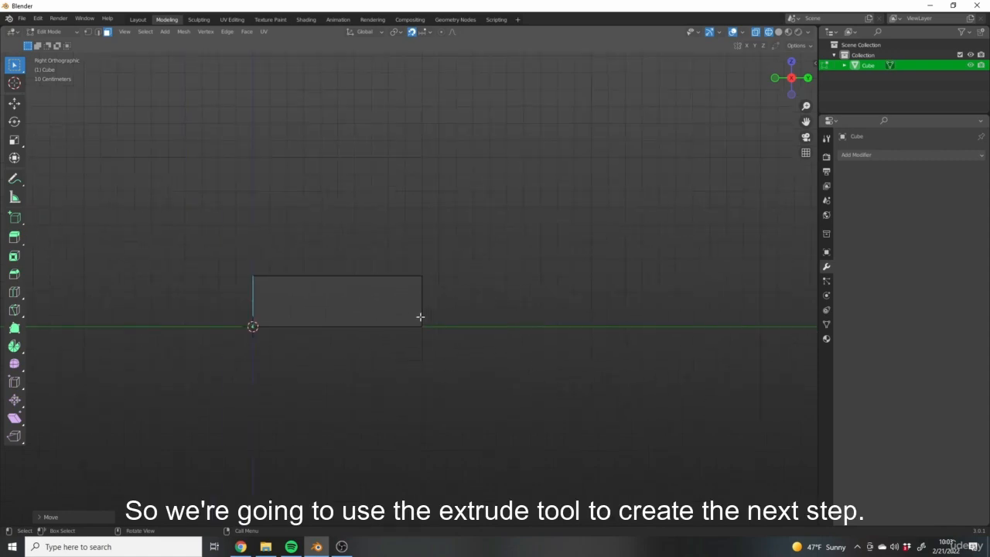
pyautogui.keyDown('shift'); pyautogui.moveTo(525, 283); pyautogui.dragTo(485, 312, button='middle'); pyautogui.keyUp('shift')
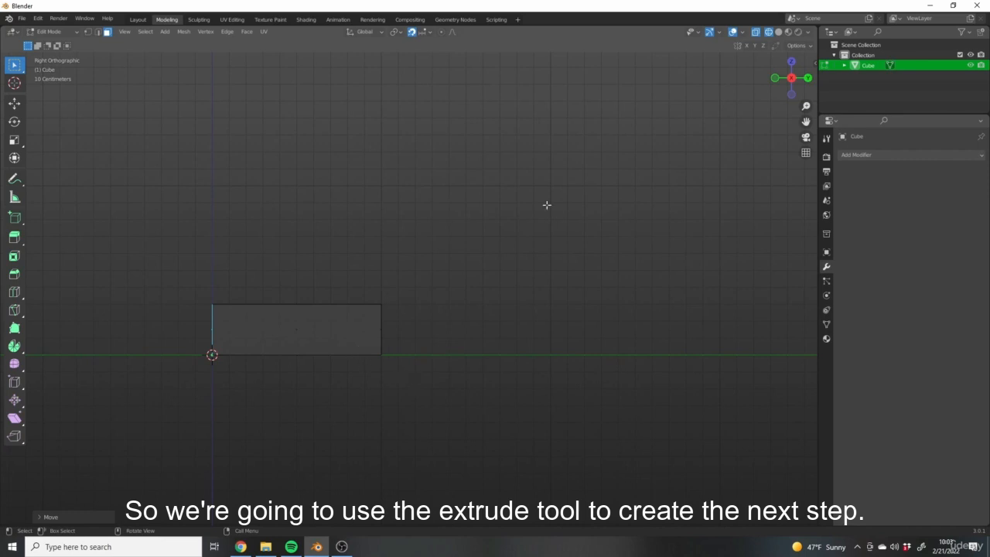
pyautogui.scroll(4, 536, 415)
pyautogui.keyDown('shift'); pyautogui.moveTo(426, 289); pyautogui.dragTo(581, 372, button='middle'); pyautogui.keyUp('shift')
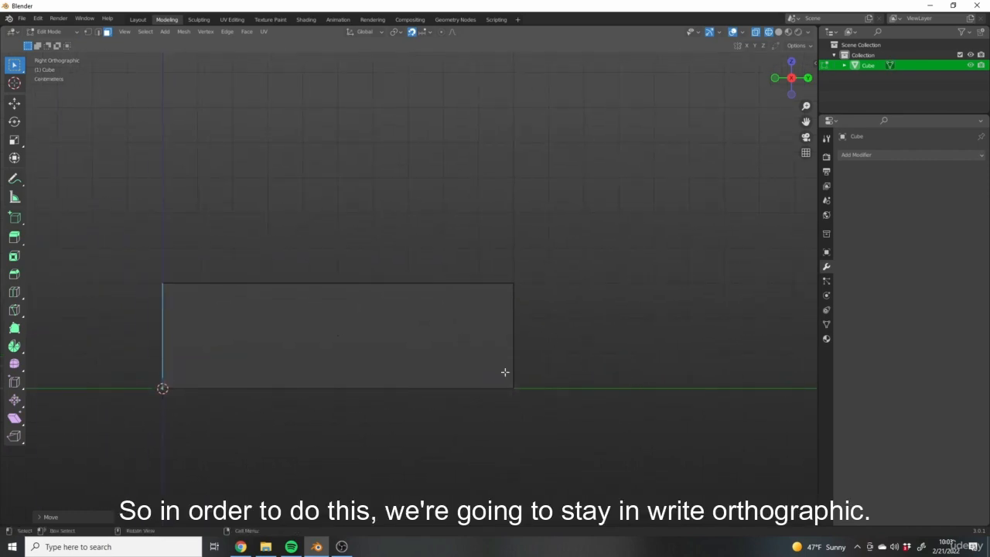
pyautogui.scroll(-2, 147, 355)
pyautogui.keyDown('shift'); pyautogui.moveTo(168, 349); pyautogui.dragTo(321, 331, button='middle'); pyautogui.keyUp('shift')
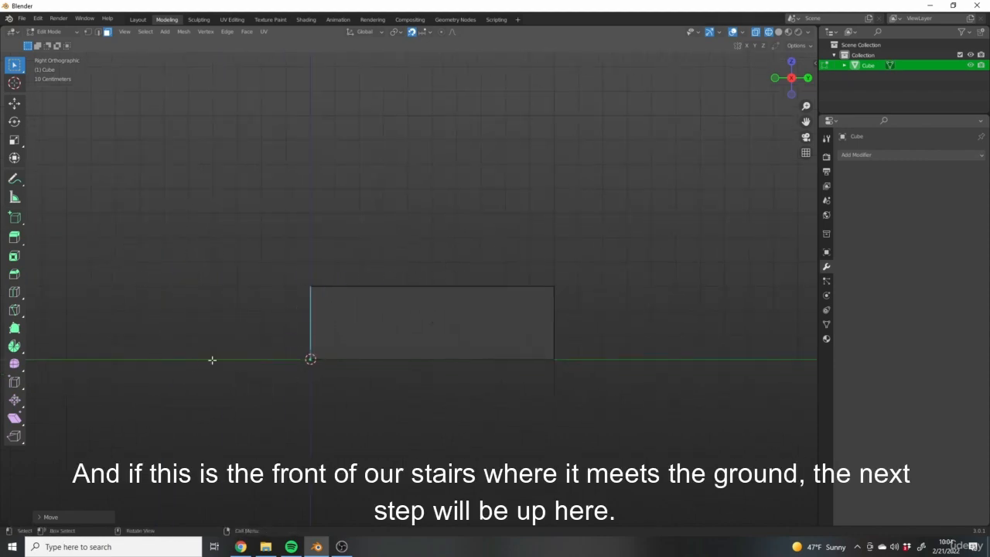
pyautogui.scroll(-4, 488, 367)
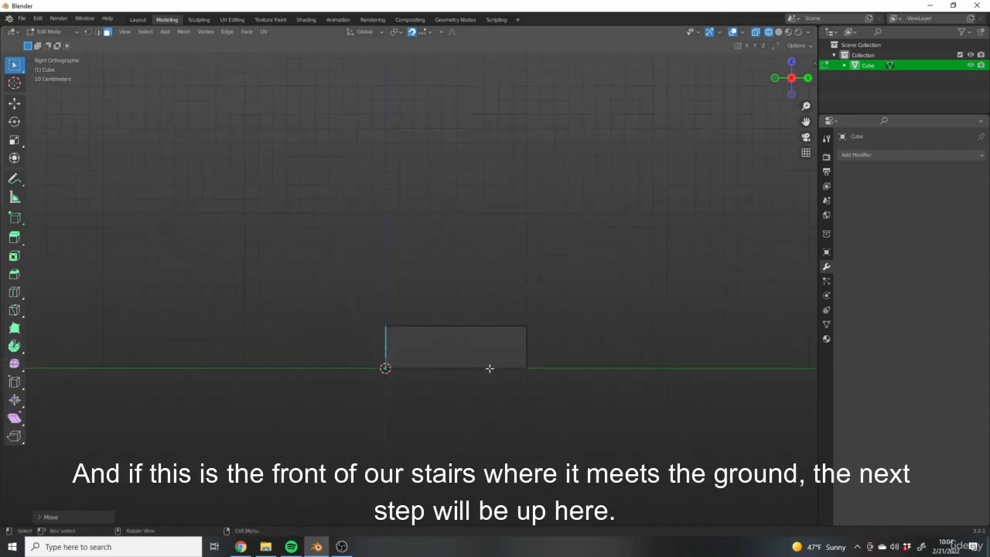
# Box-select the block's positive-Y end face and extrude it 1 m along Y, matching the first step's depth
pyautogui.scroll(7, 541, 348)
pyautogui.moveTo(420, 296); pyautogui.dragTo(533, 356)
pyautogui.scroll(-5, 526, 347)
pyautogui.keyDown('shift'); pyautogui.moveTo(497, 330); pyautogui.dragTo(367, 318, button='middle'); pyautogui.keyUp('shift')
pyautogui.scroll(3, 402, 351)
pyautogui.press('e')
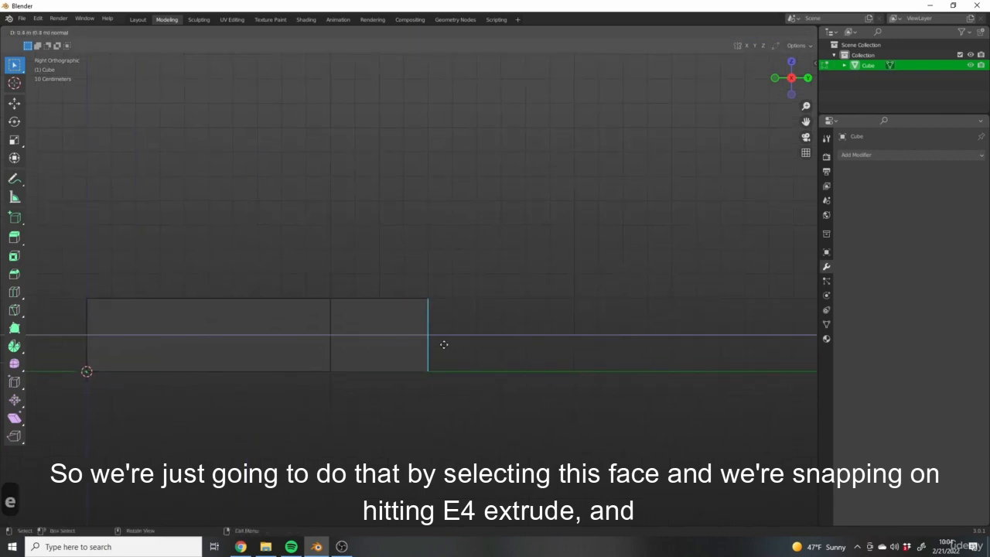
pyautogui.click(580, 345)
pyautogui.keyDown('shift'); pyautogui.moveTo(435, 327); pyautogui.dragTo(477, 307, button='middle'); pyautogui.keyUp('shift')
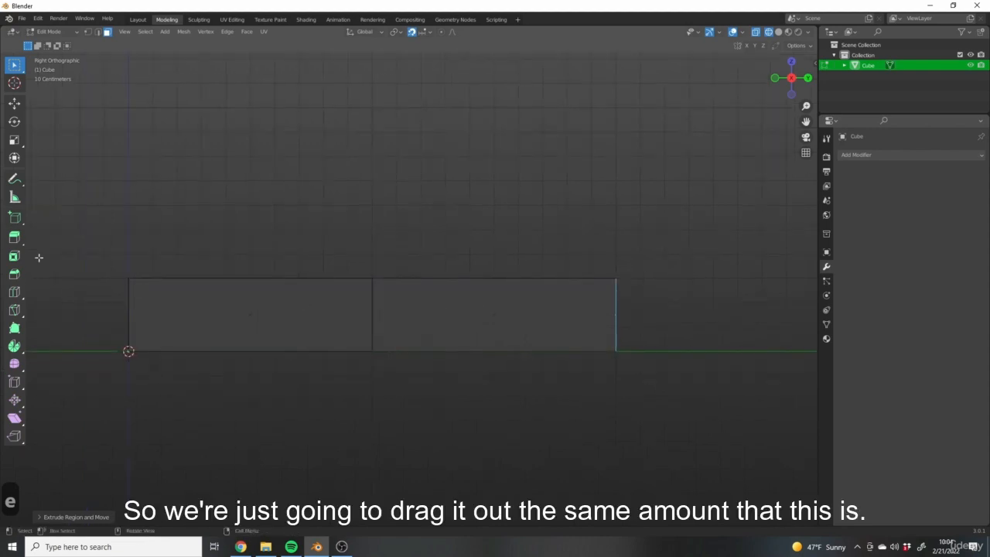
pyautogui.keyDown('shift'); pyautogui.moveTo(432, 404); pyautogui.dragTo(374, 400, button='middle'); pyautogui.keyUp('shift')
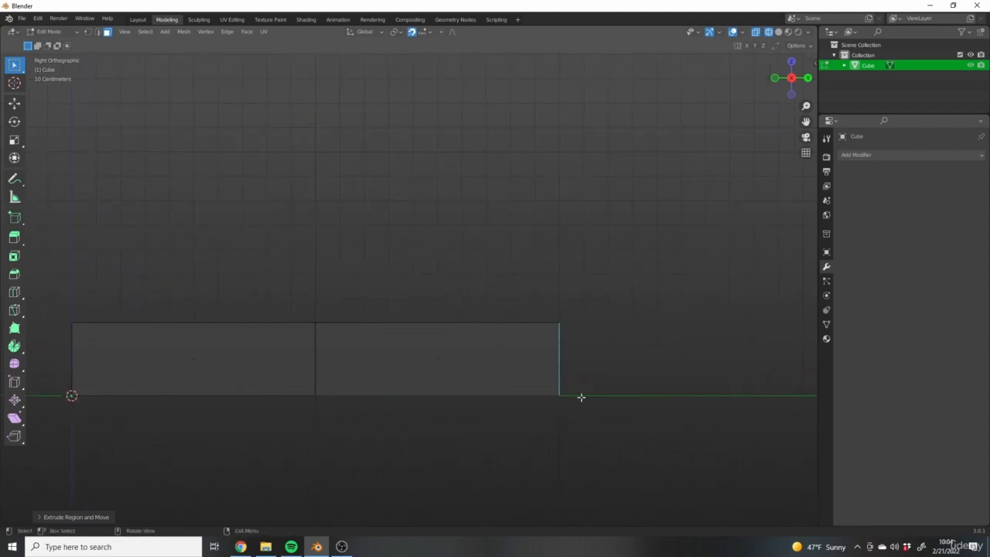
# Box-select the top face of the newly extruded section and extrude it up 0.3 m to raise the second step
pyautogui.moveTo(400, 280); pyautogui.dragTo(462, 341)
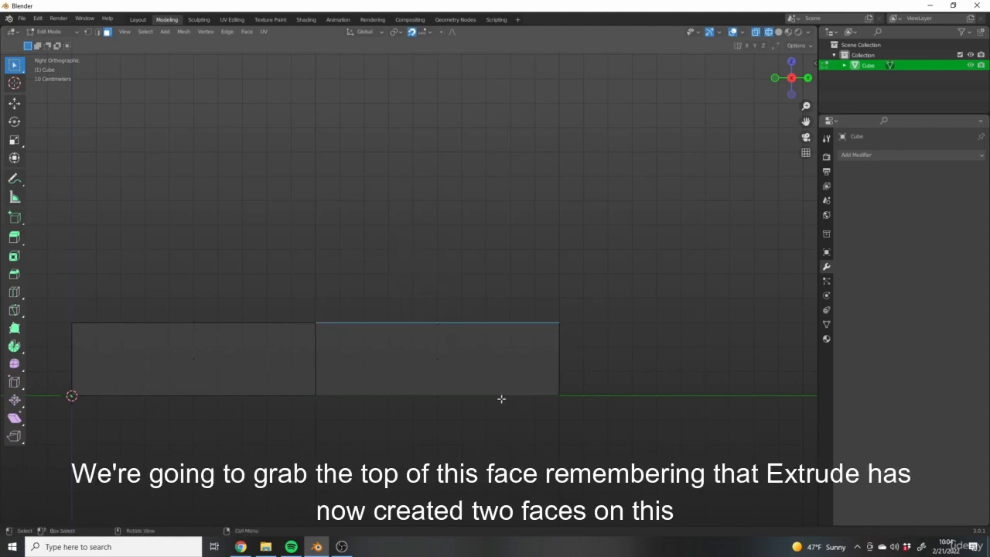
pyautogui.scroll(-4, 291, 283)
pyautogui.moveTo(332, 270); pyautogui.dragTo(425, 300, button='middle')
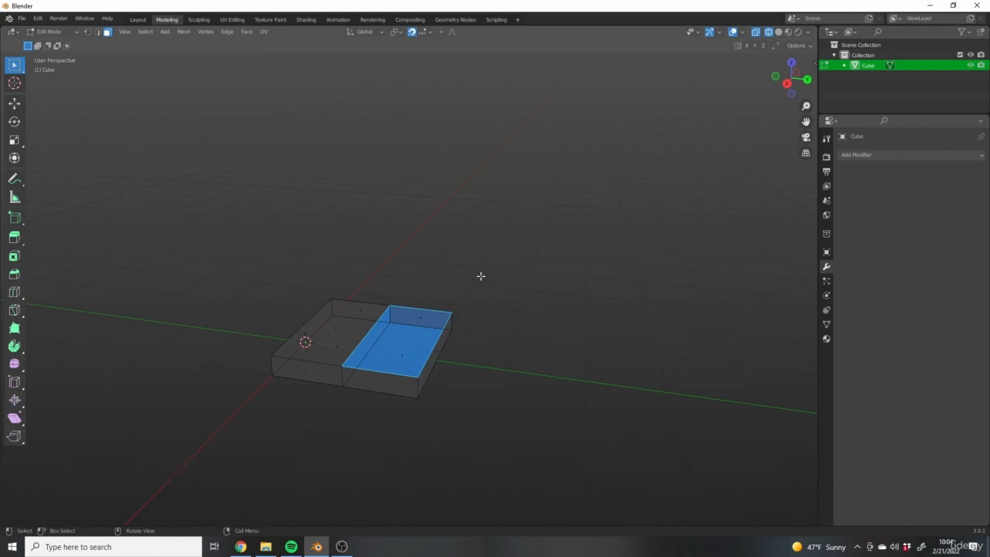
pyautogui.press('3')
pyautogui.scroll(6, 443, 304)
pyautogui.keyDown('shift'); pyautogui.moveTo(497, 317); pyautogui.dragTo(451, 260, button='middle'); pyautogui.keyUp('shift')
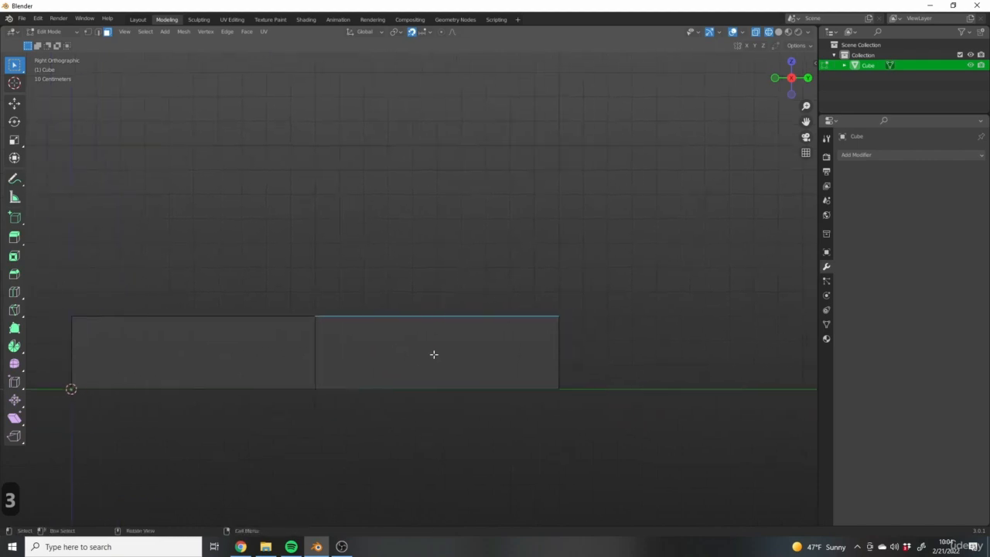
pyautogui.press('e')
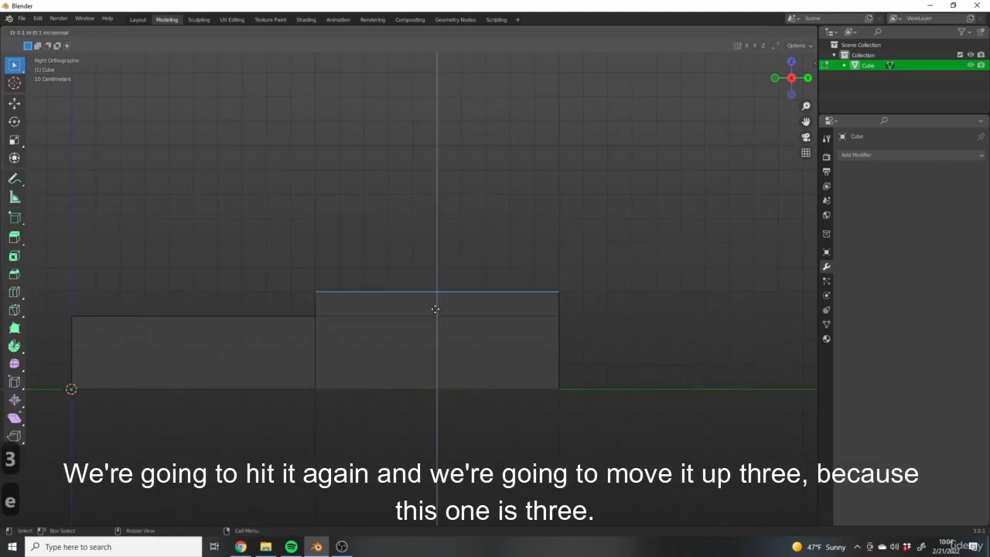
pyautogui.click(54, 380)
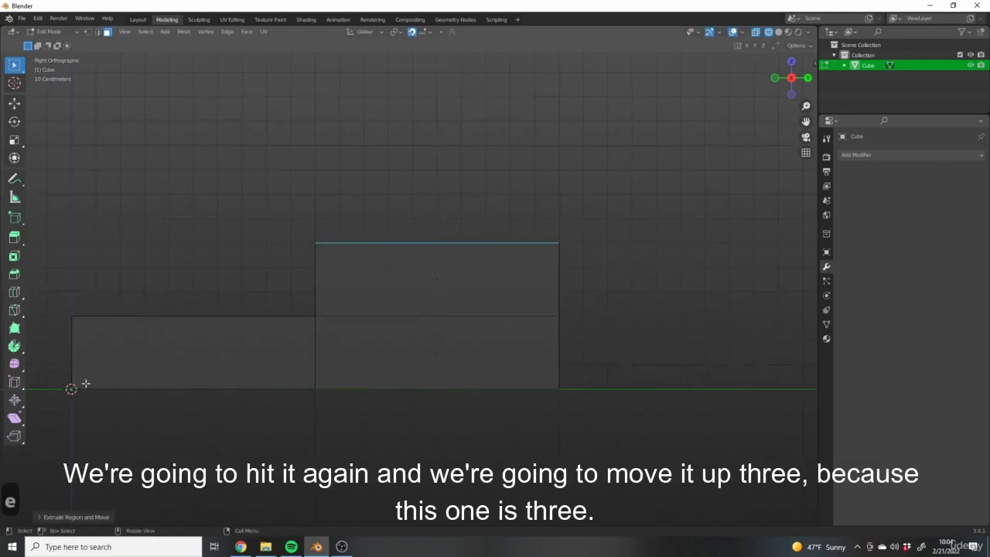
# Switch to solid shading and Object Mode, and examine the two-step shape from several angles
pyautogui.scroll(-3, 550, 383)
pyautogui.keyDown('shift'); pyautogui.moveTo(492, 356); pyautogui.dragTo(430, 362, button='middle'); pyautogui.keyUp('shift')
pyautogui.keyDown('shift'); pyautogui.moveTo(491, 393); pyautogui.dragTo(443, 376, button='middle'); pyautogui.keyUp('shift')
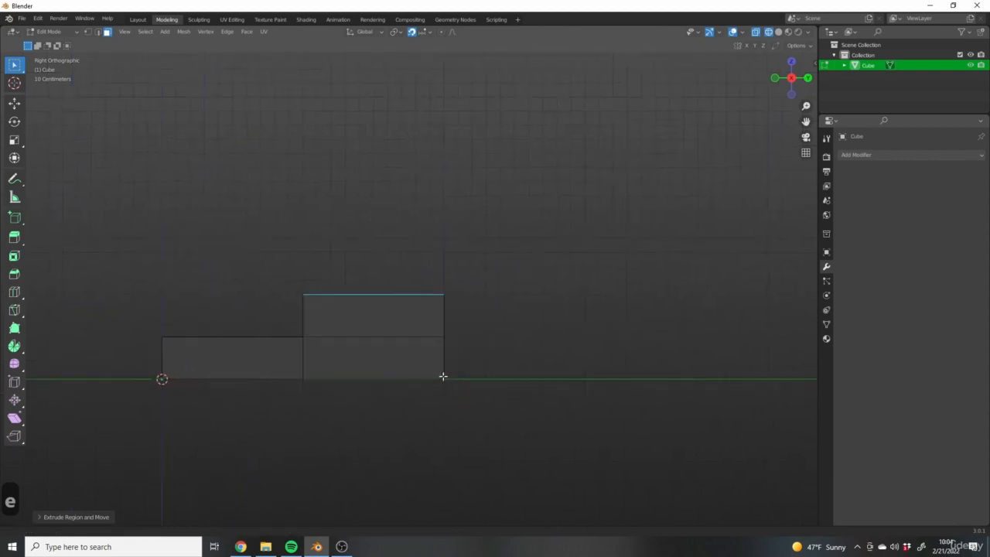
pyautogui.moveTo(80, 307)
pyautogui.mouseDown(button='middle')
pyautogui.moveTo(247, 353)
pyautogui.moveTo(254, 379)
pyautogui.mouseUp(button='middle')
pyautogui.press('z')
pyautogui.click(328, 376)
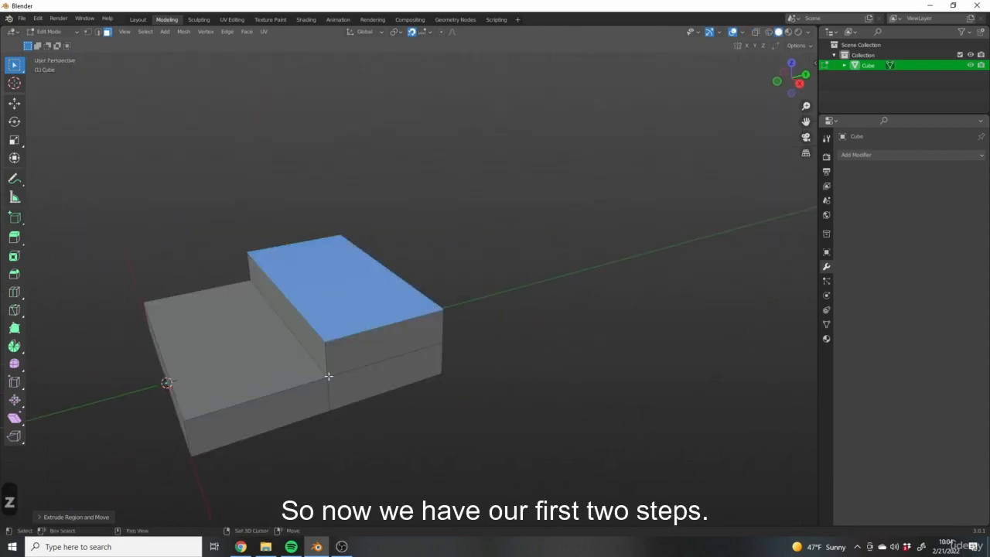
pyautogui.moveTo(328, 377); pyautogui.dragTo(283, 430, button='middle')
pyautogui.press('Tab')
pyautogui.moveTo(330, 317); pyautogui.dragTo(383, 354, button='middle')
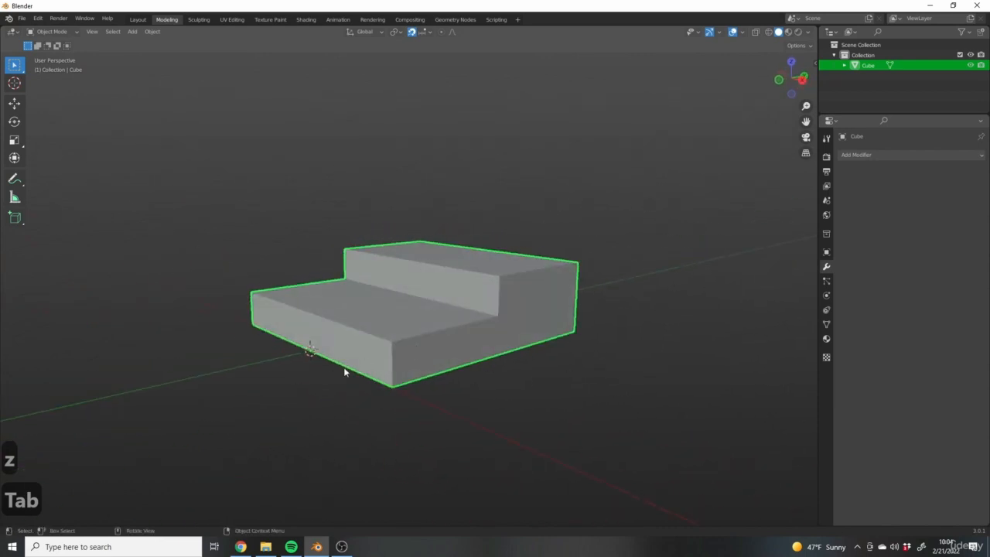
pyautogui.scroll(-3, 325, 393)
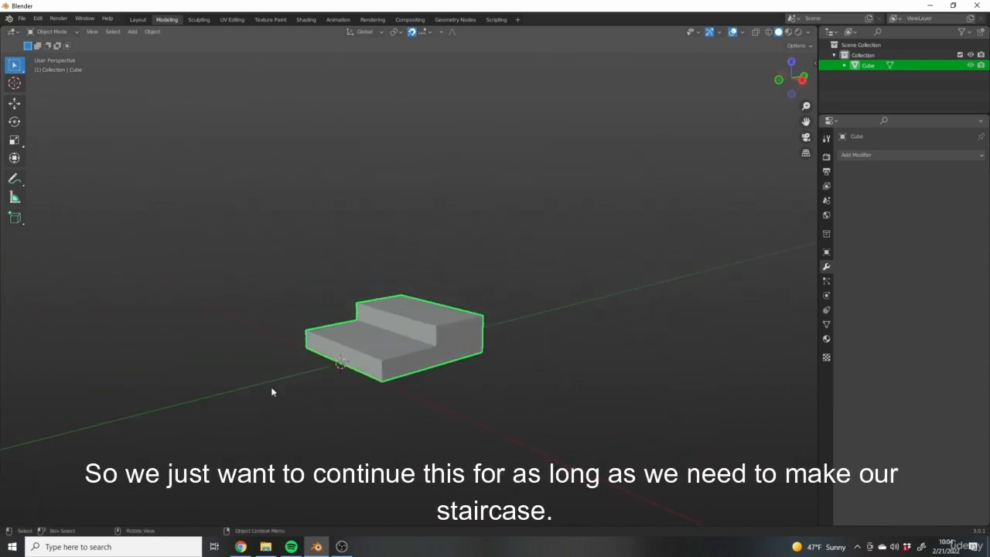
pyautogui.moveTo(271, 391); pyautogui.dragTo(408, 369, button='middle')
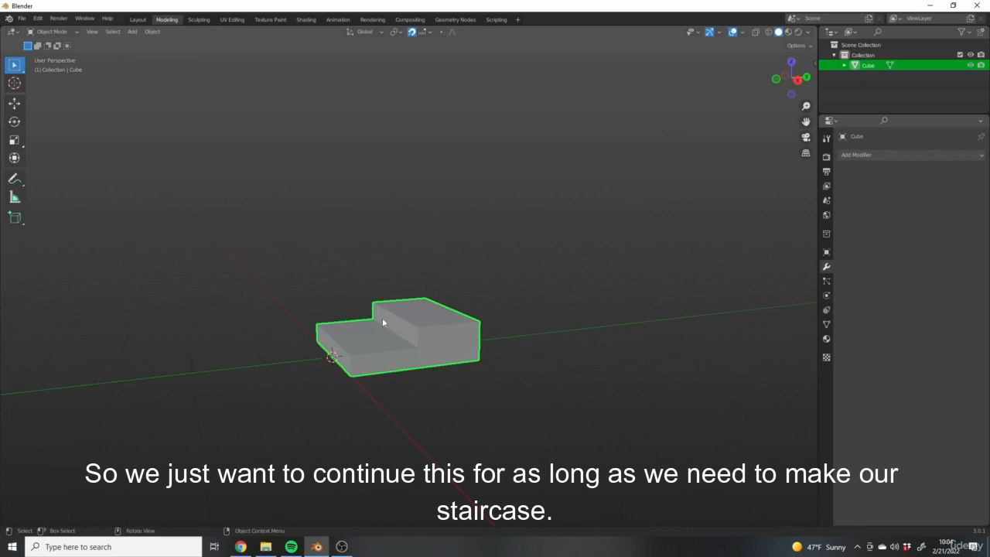
pyautogui.moveTo(382, 322); pyautogui.dragTo(420, 355, button='middle')
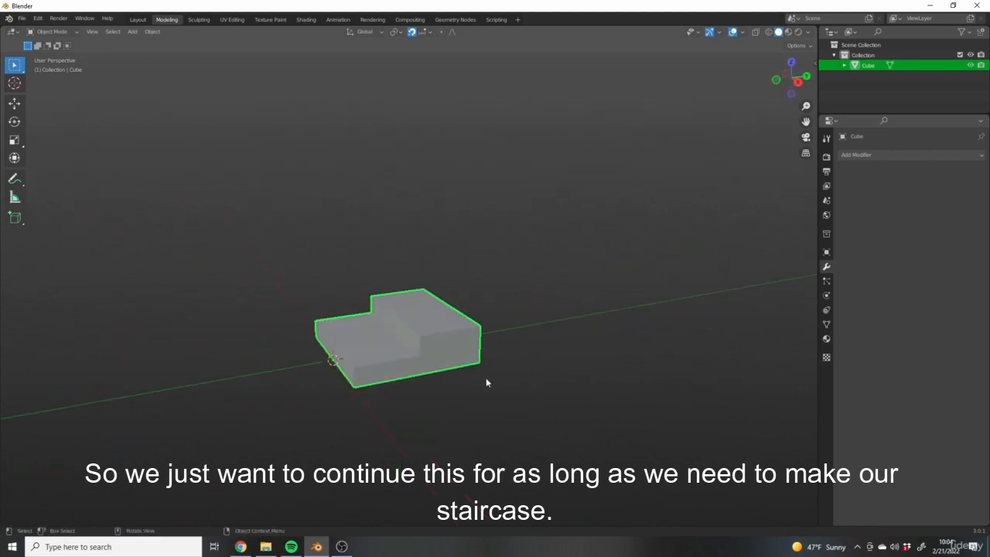
# Return to the right orthographic view with wireframe shading and go back into Edit Mode on the stair mesh
pyautogui.press('3')
pyautogui.keyDown('shift'); pyautogui.moveTo(499, 360); pyautogui.dragTo(477, 283, button='middle'); pyautogui.keyUp('shift')
pyautogui.press('z')
pyautogui.click(397, 280)
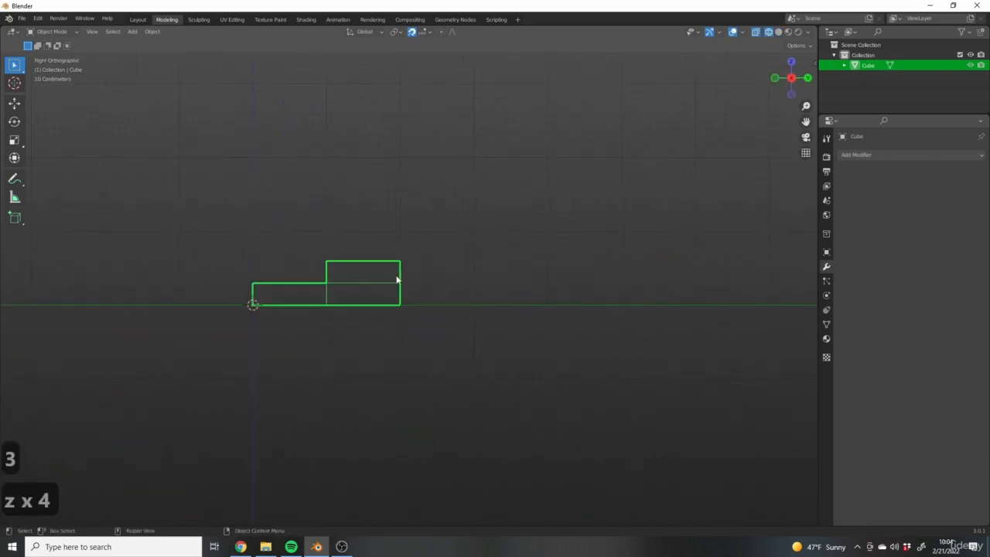
pyautogui.scroll(6, 447, 327)
pyautogui.press('Tab')
pyautogui.scroll(-4, 477, 318)
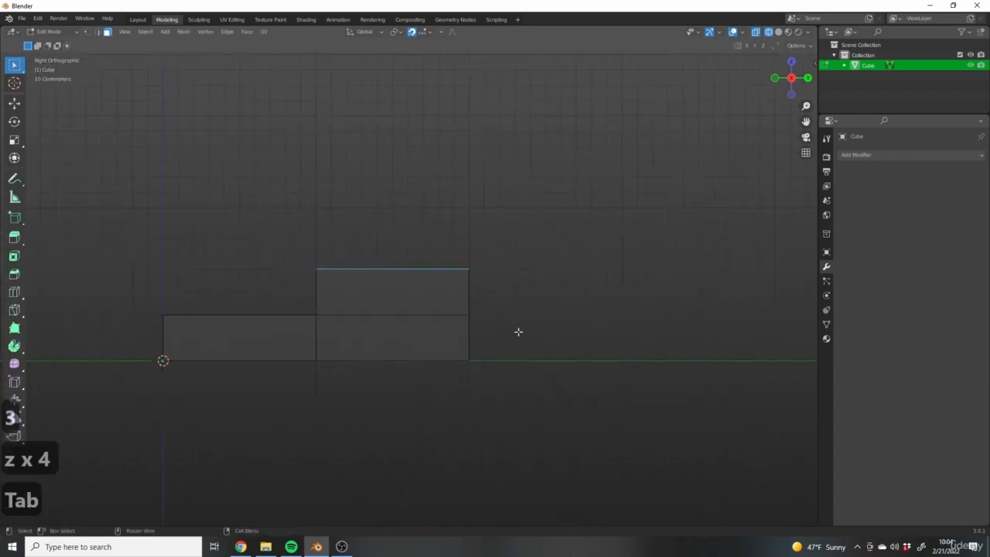
pyautogui.scroll(4, 495, 378)
pyautogui.scroll(-3, 444, 301)
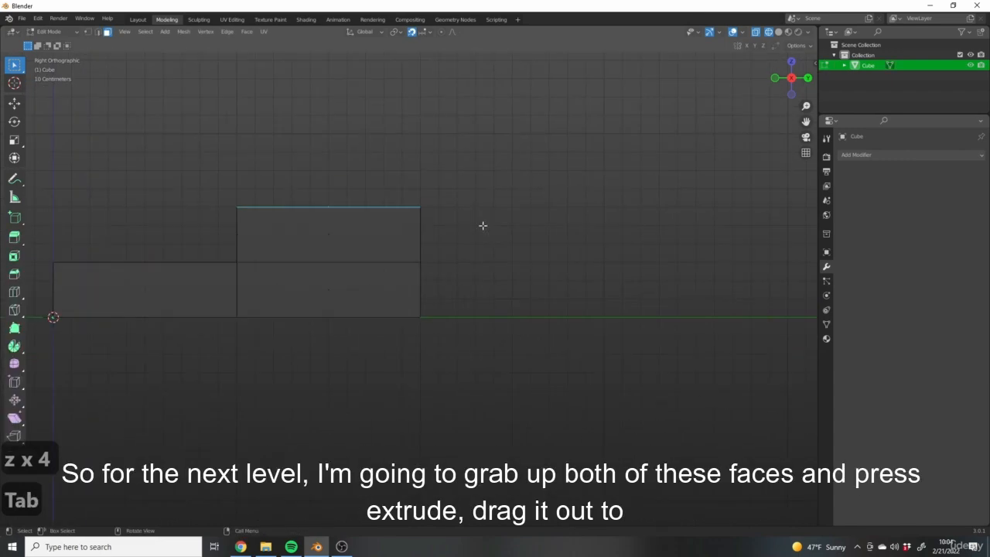
# Box-select both end faces on the second step's positive-Y side and extrude them 1 m along Y
pyautogui.keyDown('shift'); pyautogui.moveTo(441, 132); pyautogui.dragTo(435, 174, button='middle'); pyautogui.keyUp('shift')
pyautogui.moveTo(382, 181); pyautogui.dragTo(438, 391)
pyautogui.keyDown('shift'); pyautogui.moveTo(454, 277); pyautogui.dragTo(408, 323, button='middle'); pyautogui.keyUp('shift')
pyautogui.press('e')
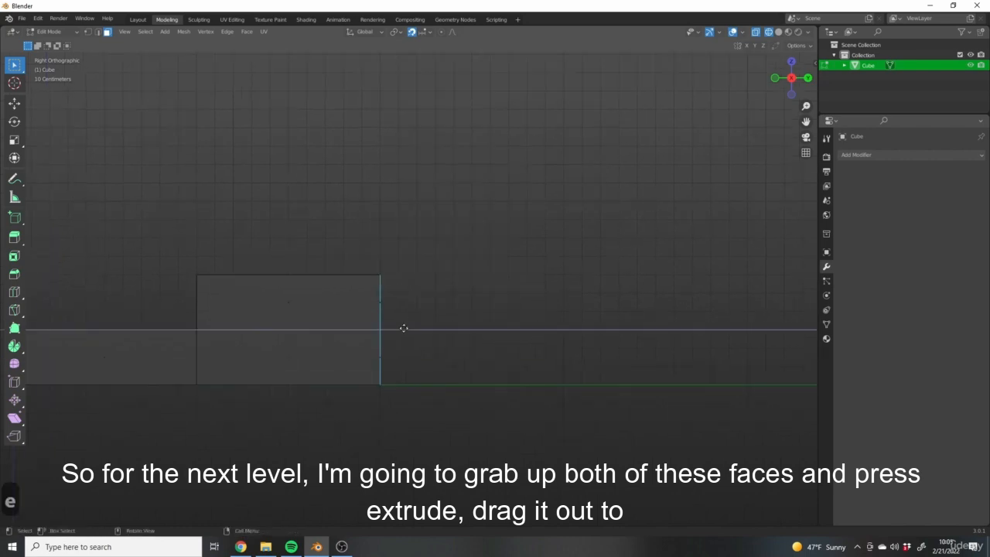
pyautogui.click(592, 327)
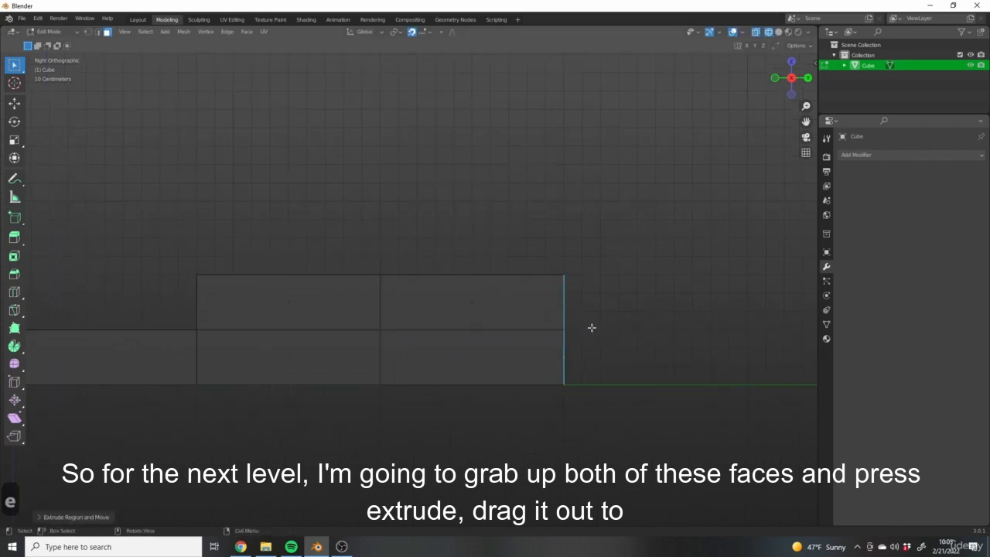
# Select only the top face of the third section and extrude it up 0.3 m to form the third step
pyautogui.keyDown('shift'); pyautogui.moveTo(493, 232); pyautogui.dragTo(433, 256, button='middle'); pyautogui.keyUp('shift')
pyautogui.keyDown('shift'); pyautogui.moveTo(518, 325); pyautogui.dragTo(538, 275, button='middle'); pyautogui.keyUp('shift')
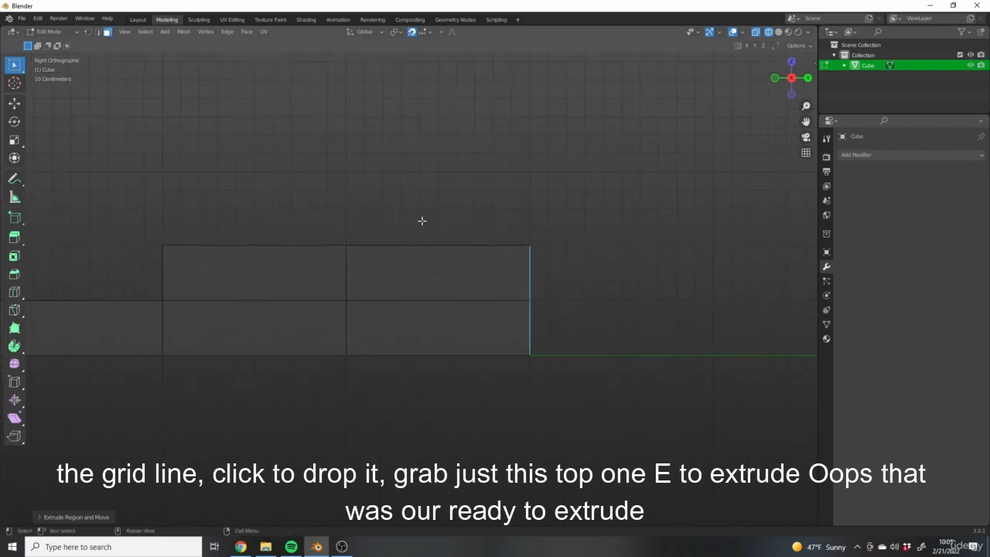
pyautogui.click(451, 254)
pyautogui.keyDown('shift'); pyautogui.moveTo(409, 343); pyautogui.dragTo(387, 362, button='middle'); pyautogui.keyUp('shift')
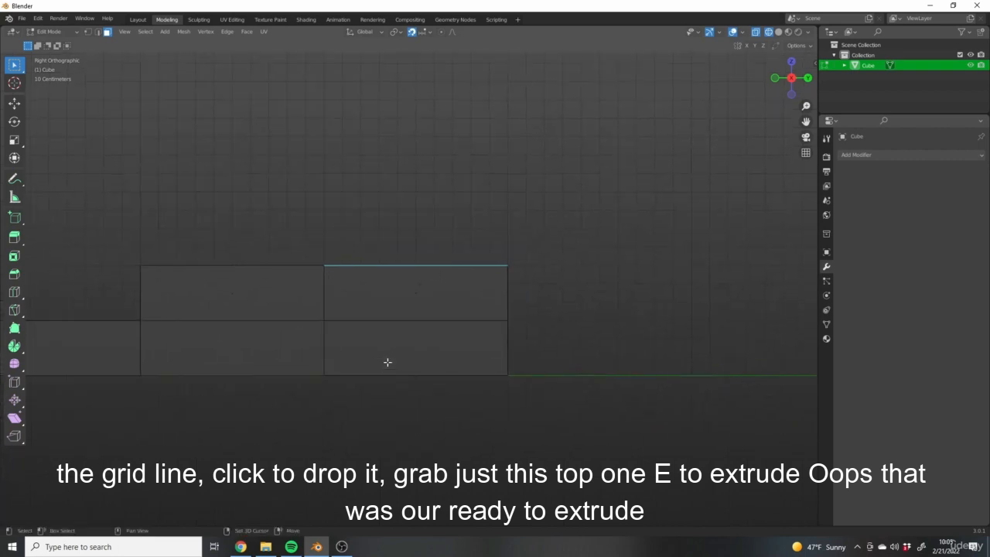
pyautogui.press('r')
pyautogui.rightClick(544, 388)
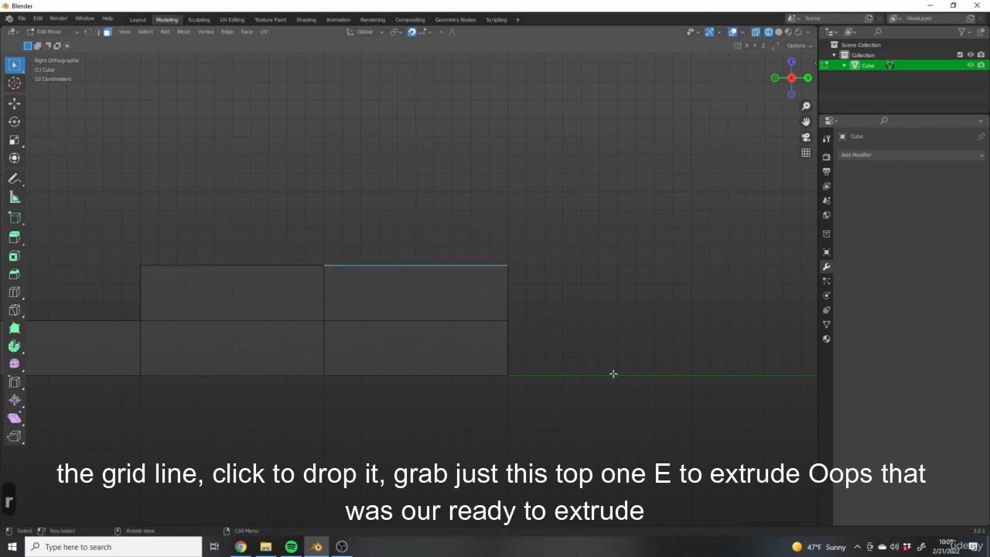
pyautogui.press('e')
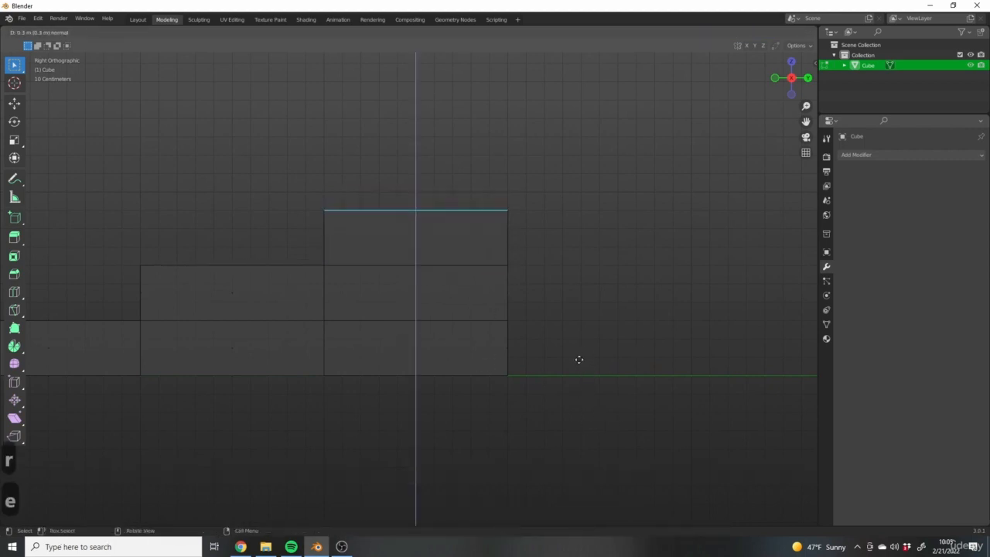
pyautogui.click(579, 359)
# Box-select the three end faces on the third step's positive-Y side and extrude them 1 m along Y
pyautogui.keyDown('shift'); pyautogui.moveTo(601, 330); pyautogui.dragTo(546, 312, button='middle'); pyautogui.keyUp('shift')
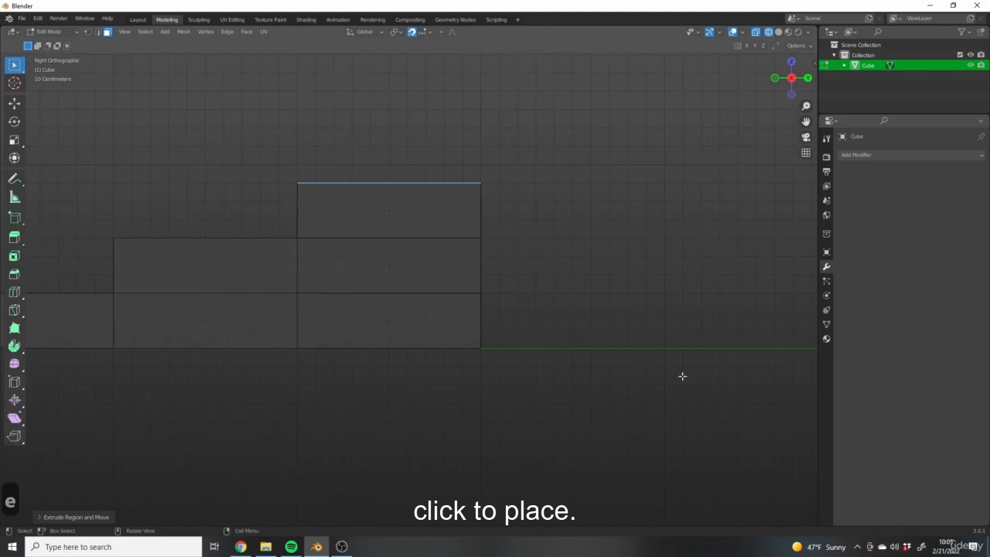
pyautogui.moveTo(447, 149); pyautogui.dragTo(524, 380)
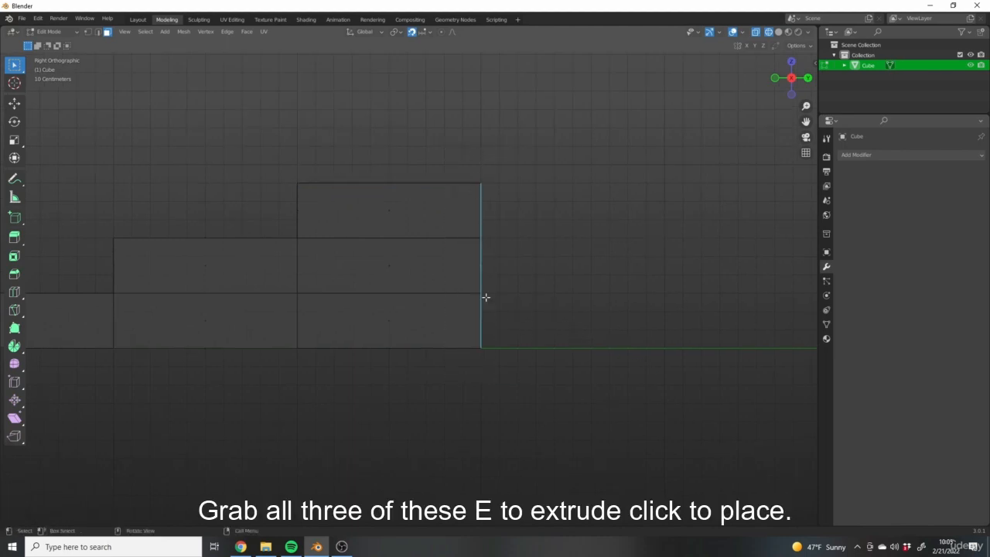
pyautogui.scroll(-3, 603, 240)
pyautogui.keyDown('shift'); pyautogui.moveTo(485, 294); pyautogui.dragTo(525, 326, button='middle'); pyautogui.keyUp('shift')
pyautogui.press('e')
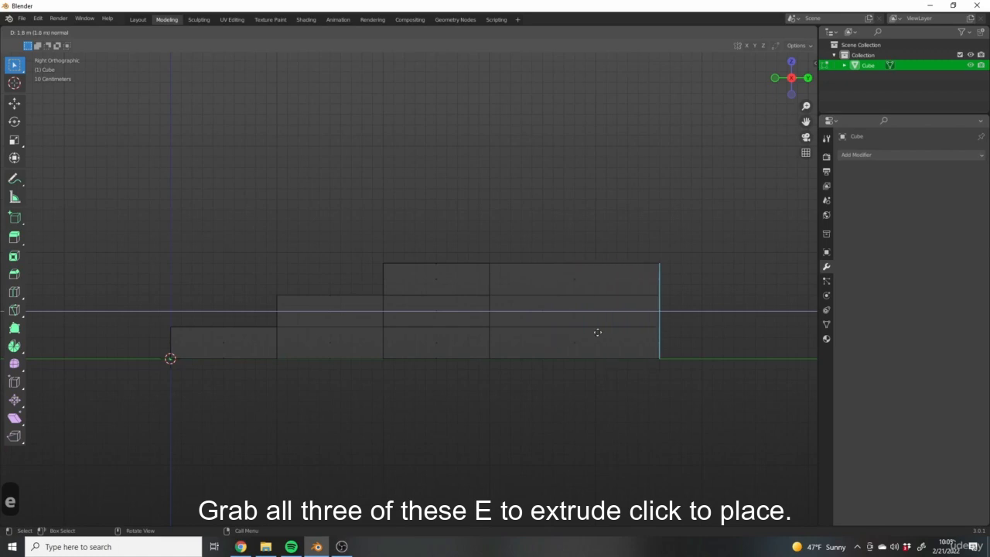
pyautogui.click(537, 259)
# Select the top face of the fourth section and extrude it up 0.3 m to form the fourth step
pyautogui.click(541, 263)
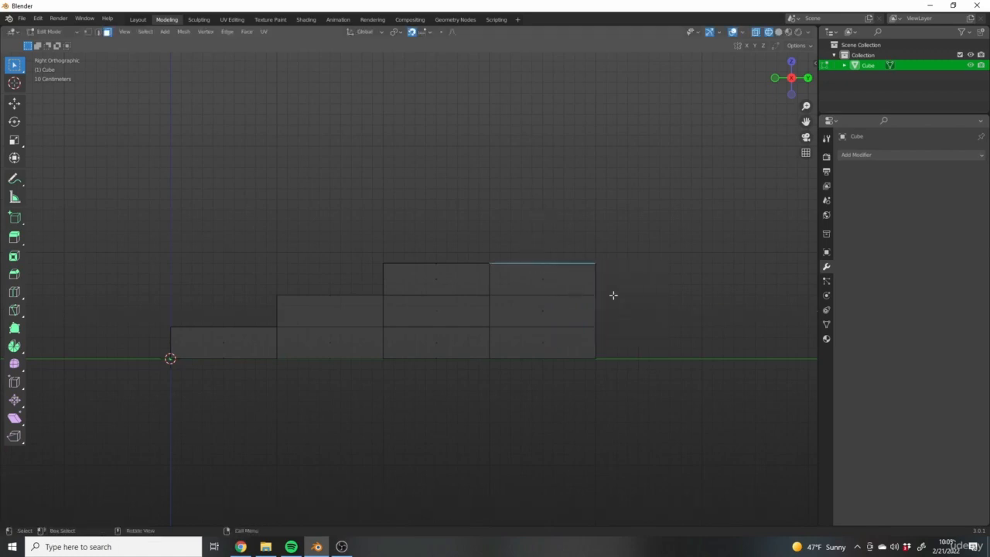
pyautogui.keyDown('shift'); pyautogui.moveTo(590, 255); pyautogui.dragTo(550, 265, button='middle'); pyautogui.keyUp('shift')
pyautogui.press('e')
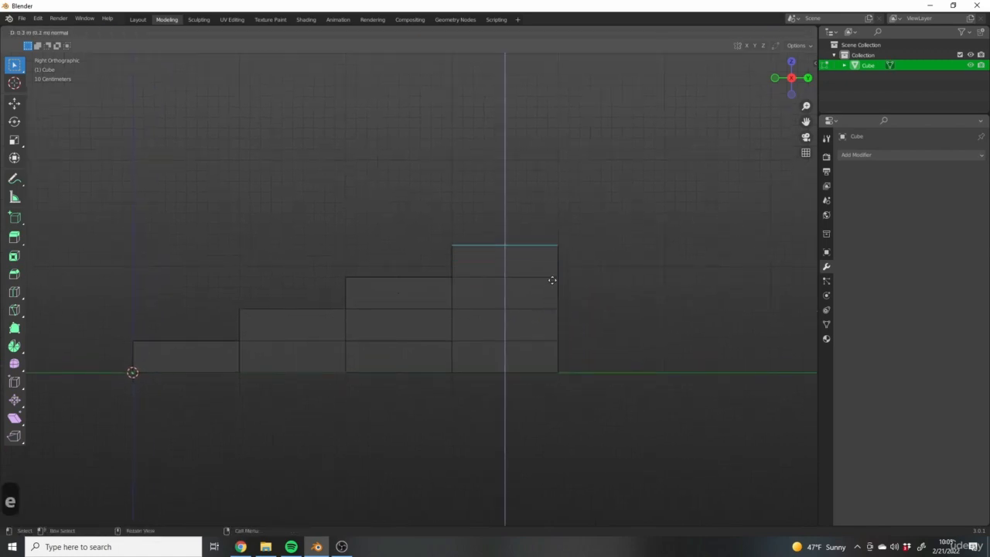
pyautogui.click(549, 267)
# Box-select the four end faces on the fourth step's positive-Y side and extrude them 1 m along Y
pyautogui.moveTo(535, 234); pyautogui.dragTo(616, 383)
pyautogui.keyDown('shift'); pyautogui.moveTo(616, 383); pyautogui.dragTo(540, 327, button='middle'); pyautogui.keyUp('shift')
pyautogui.press('e')
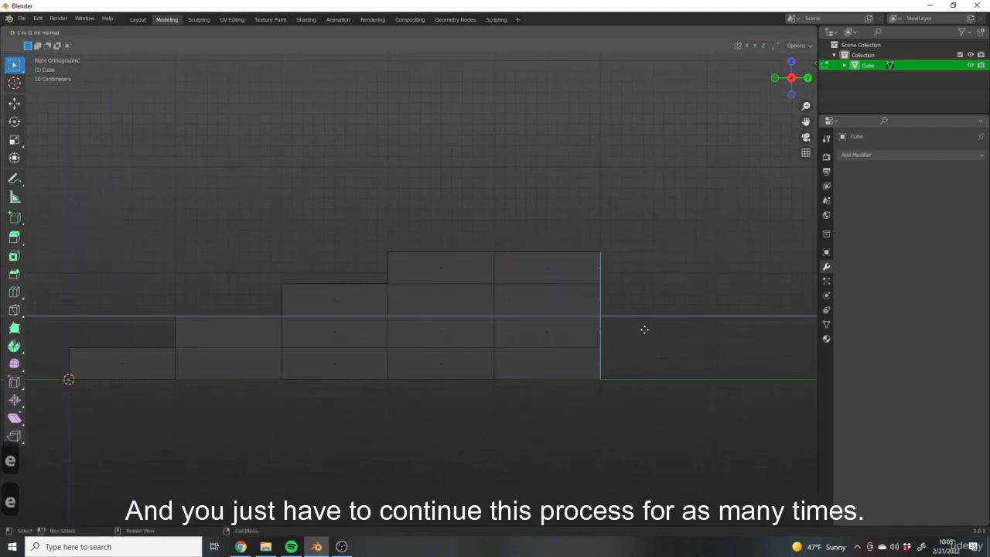
pyautogui.click(642, 328)
# Select the top face of the fifth section and extrude it up 0.3 m to form the fifth step
pyautogui.click(571, 260)
pyautogui.press('e')
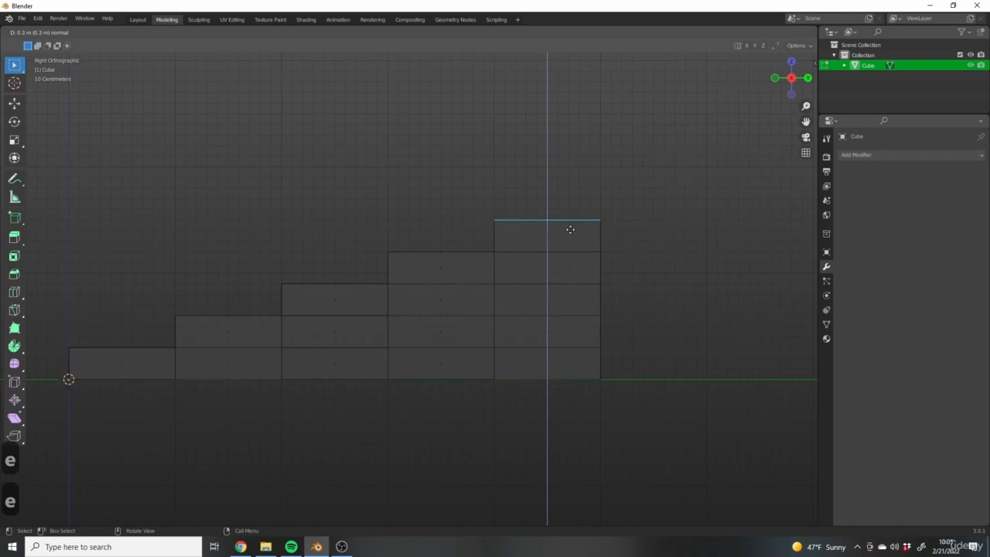
pyautogui.click(570, 229)
# Switch to solid shading and Object Mode and examine the five-step staircase from several angles
pyautogui.scroll(-5, 536, 332)
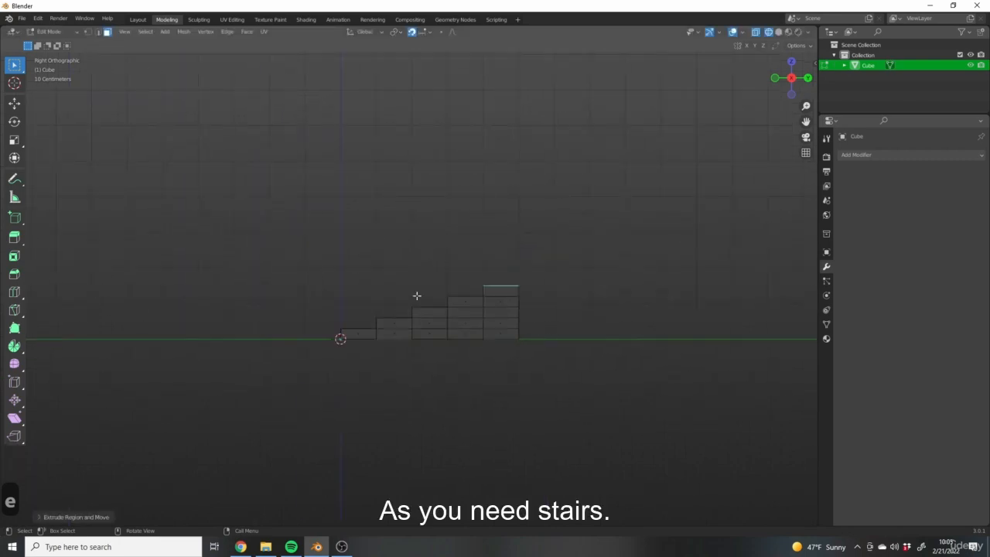
pyautogui.moveTo(416, 294); pyautogui.dragTo(456, 340, button='middle')
pyautogui.press('z')
pyautogui.click(653, 366)
pyautogui.moveTo(505, 367)
pyautogui.mouseDown(button='middle')
pyautogui.moveTo(428, 349)
pyautogui.moveTo(506, 371)
pyautogui.mouseUp(button='middle')
pyautogui.press('Tab')
pyautogui.scroll(3, 453, 362)
pyautogui.scroll(2, 435, 325)
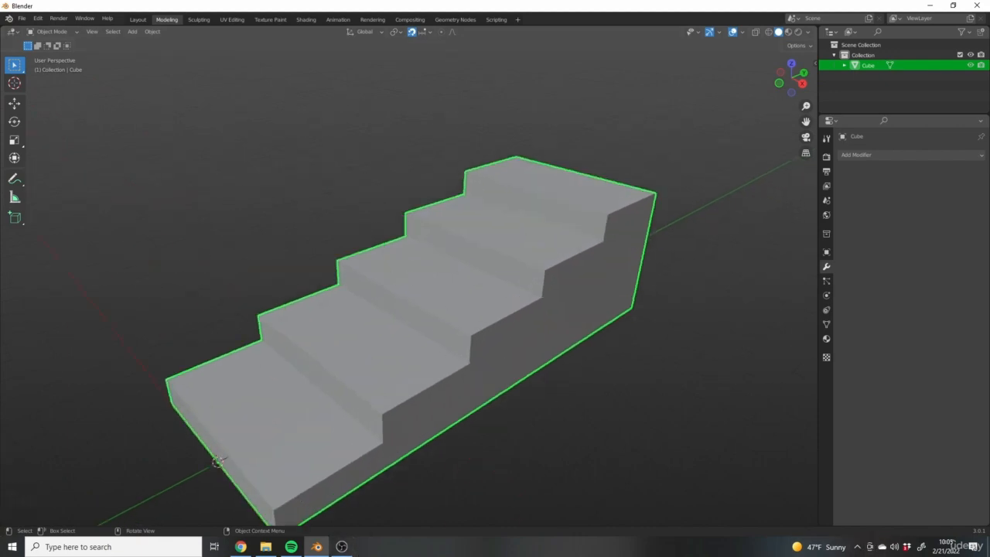
pyautogui.moveTo(636, 282); pyautogui.dragTo(588, 270, button='middle')
pyautogui.moveTo(574, 322); pyautogui.dragTo(554, 341, button='middle')
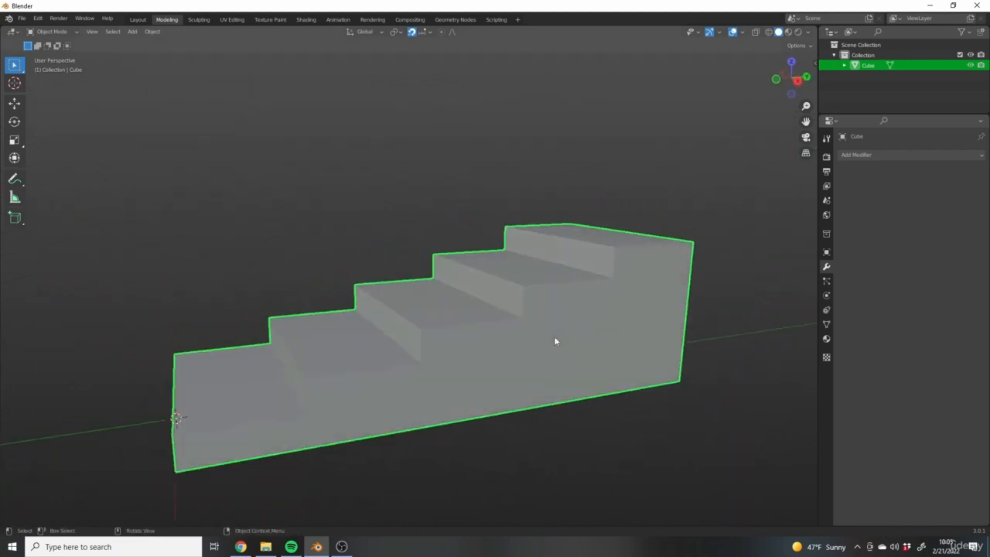
# Return to wireframe Edit Mode in right orthographic view and box-select the five end faces on the fifth step's positive-Y side
pyautogui.press('3')
pyautogui.press('Tab')
pyautogui.keyDown('shift'); pyautogui.moveTo(620, 316); pyautogui.dragTo(573, 327, button='middle'); pyautogui.keyUp('shift')
pyautogui.press('z')
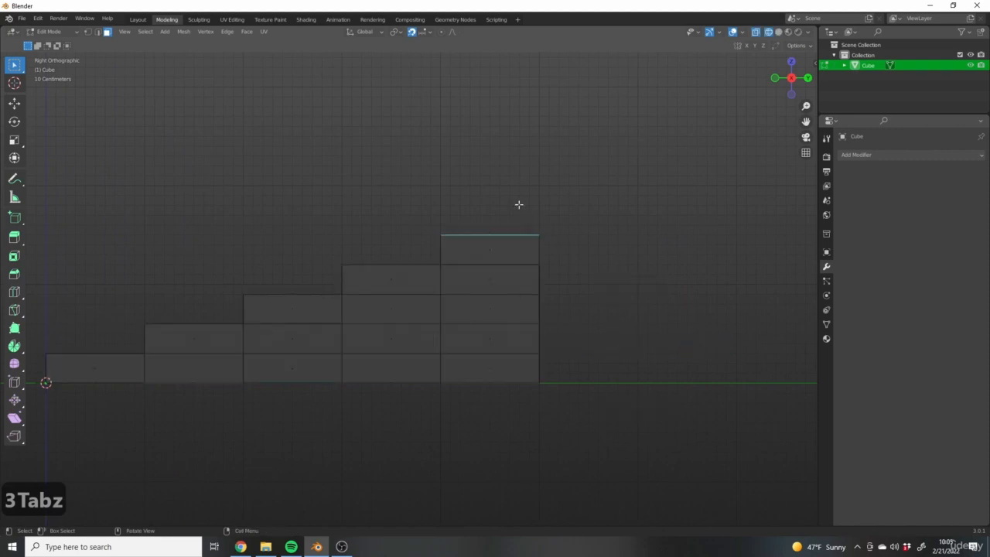
pyautogui.moveTo(519, 203); pyautogui.dragTo(572, 412)
pyautogui.keyDown('shift'); pyautogui.moveTo(566, 327); pyautogui.dragTo(516, 361, button='middle'); pyautogui.keyUp('shift')
pyautogui.press('e')
pyautogui.press('r')
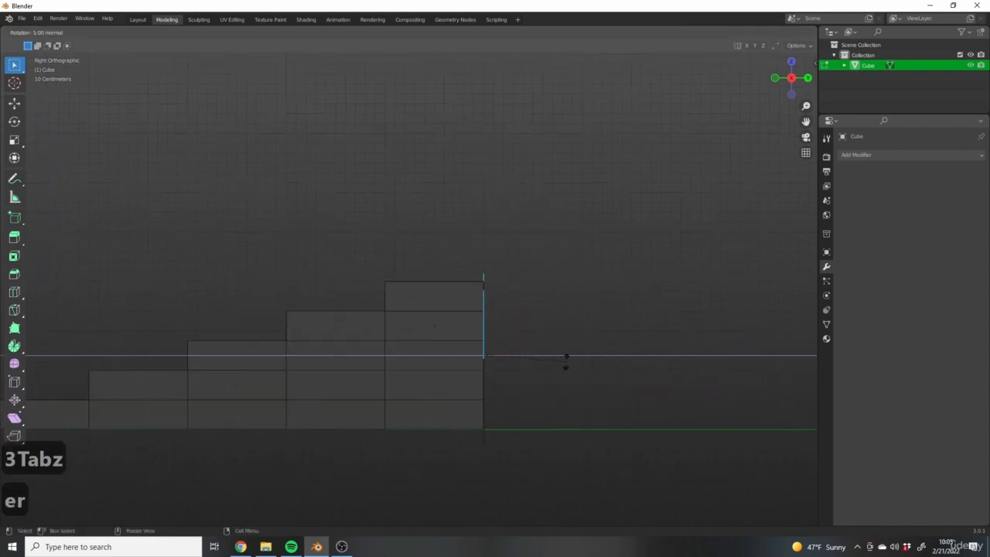
pyautogui.rightClick(566, 362)
pyautogui.hotkey('ctrl', 'z')
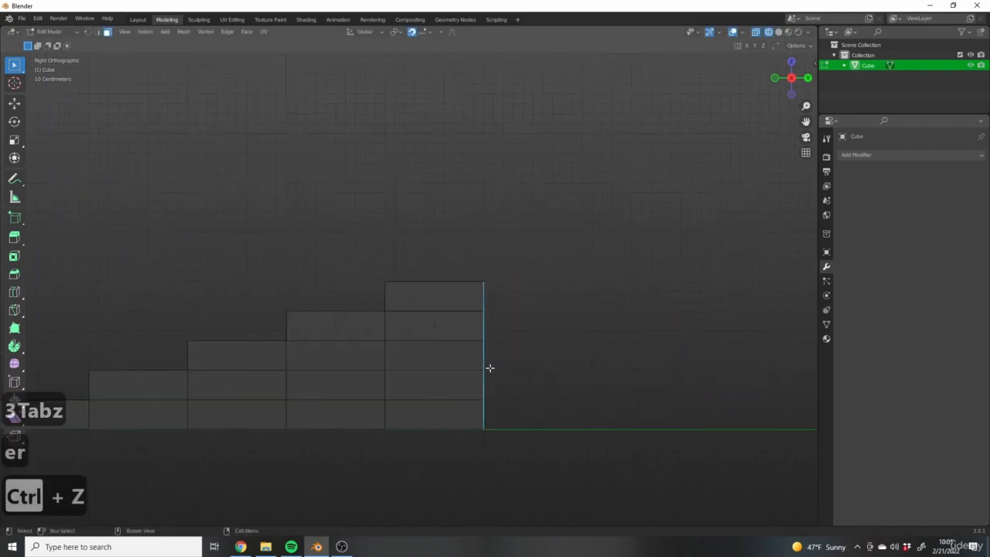
# Extrude the selected end faces 1 m along Y and raise the new section's top face 0.3 m to form the sixth step
pyautogui.press('e')
pyautogui.click(588, 369)
pyautogui.moveTo(504, 232); pyautogui.dragTo(568, 290)
pyautogui.press('e')
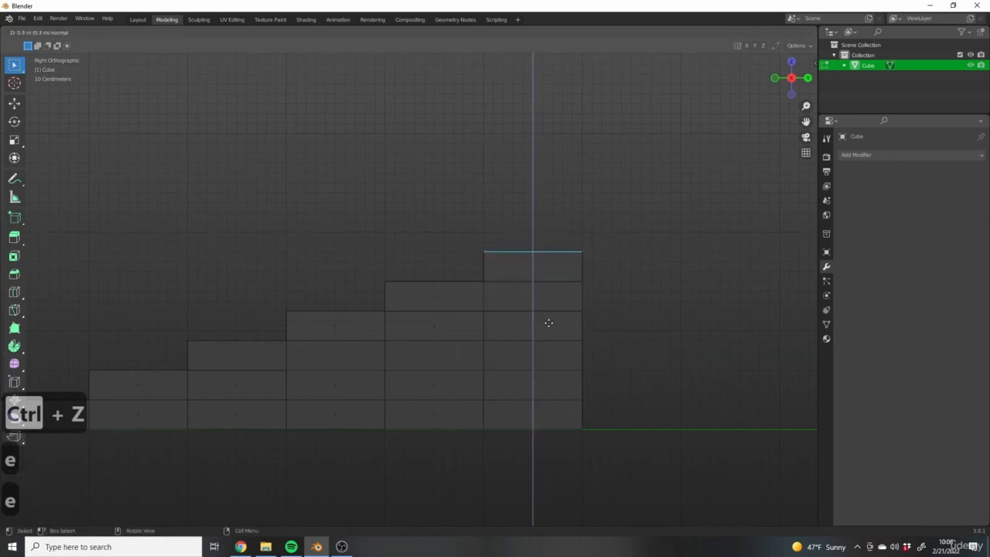
pyautogui.click(550, 324)
# Box-select the six end faces on the sixth step's positive-Y side and extrude them 1 m along Y
pyautogui.moveTo(575, 239); pyautogui.dragTo(630, 470)
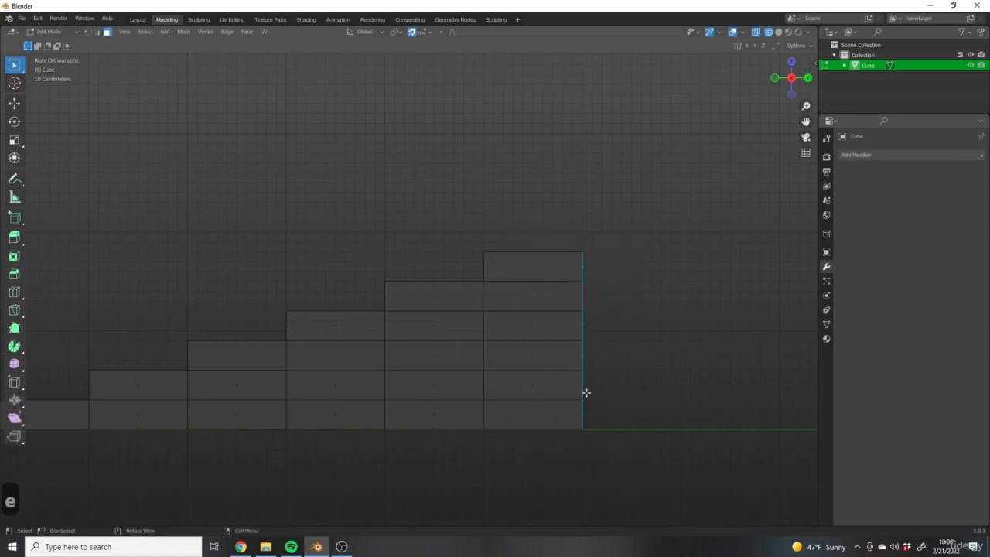
pyautogui.press('e')
pyautogui.click(684, 398)
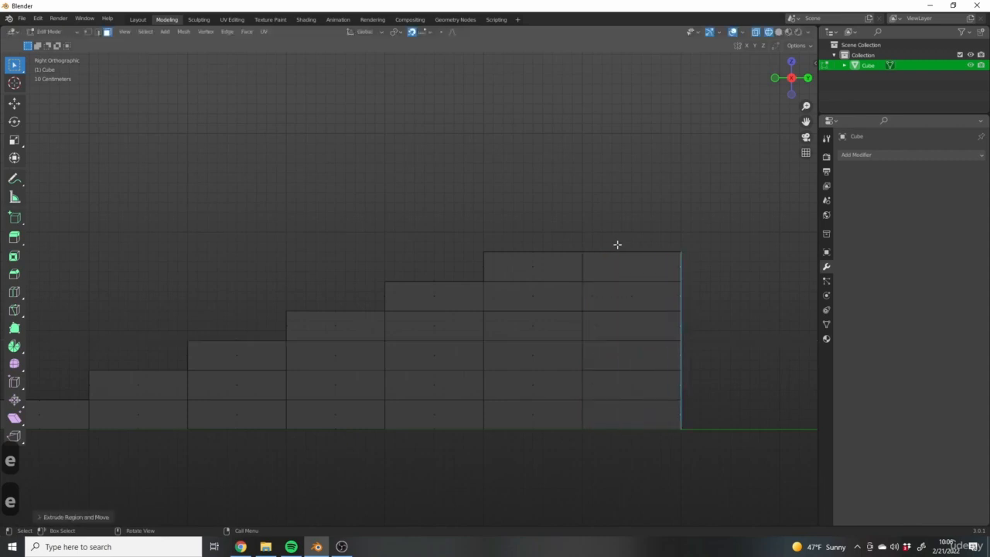
pyautogui.moveTo(617, 245); pyautogui.dragTo(643, 271)
pyautogui.press('e')
pyautogui.rightClick(681, 275)
pyautogui.hotkey('ctrl', 'z')
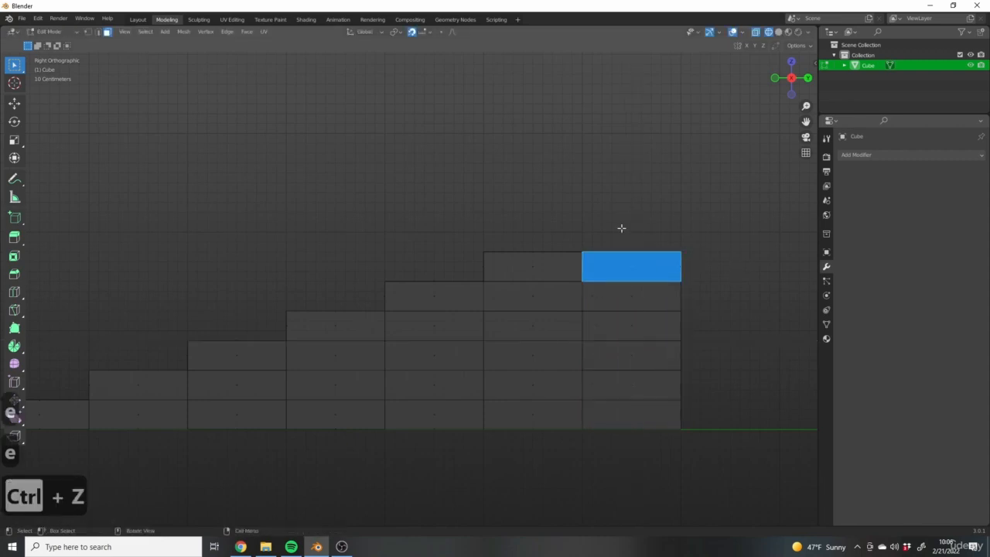
# Box-select the whole uppermost block of the seventh section and extrude it in place with 0 m offset
pyautogui.keyDown('shift'); pyautogui.moveTo(637, 257); pyautogui.dragTo(576, 341, button='middle'); pyautogui.keyUp('shift')
pyautogui.scroll(2, 550, 286)
pyautogui.moveTo(499, 203); pyautogui.dragTo(582, 304)
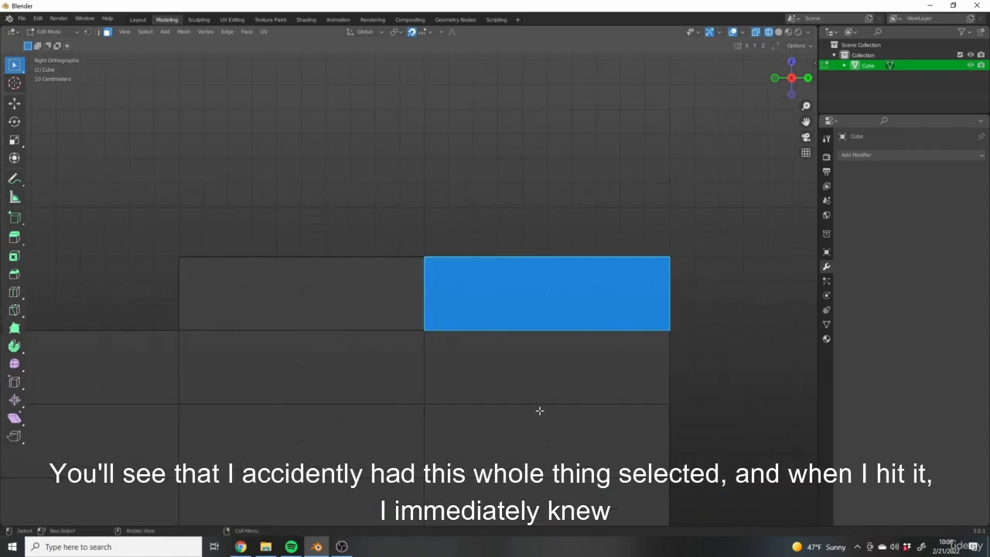
pyautogui.press('e')
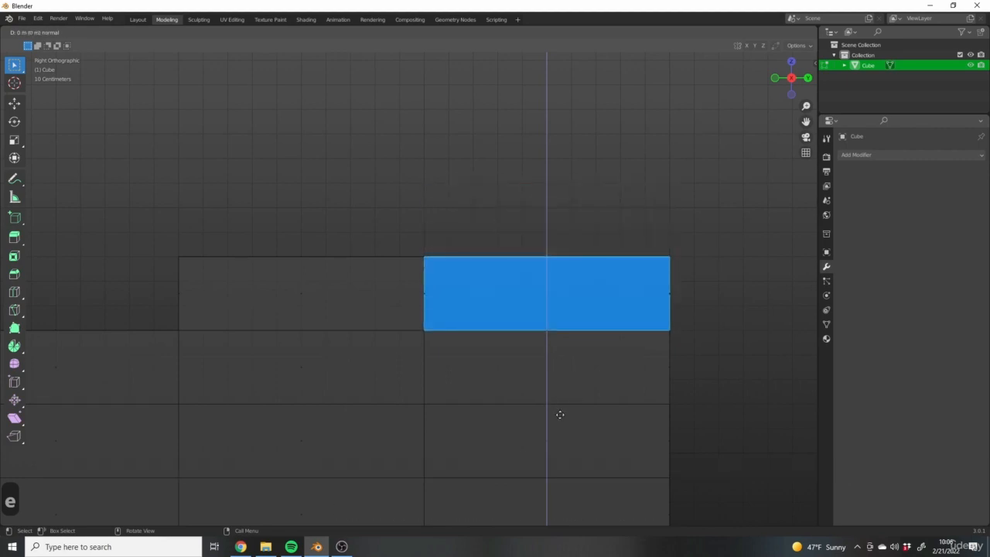
pyautogui.click(561, 409)
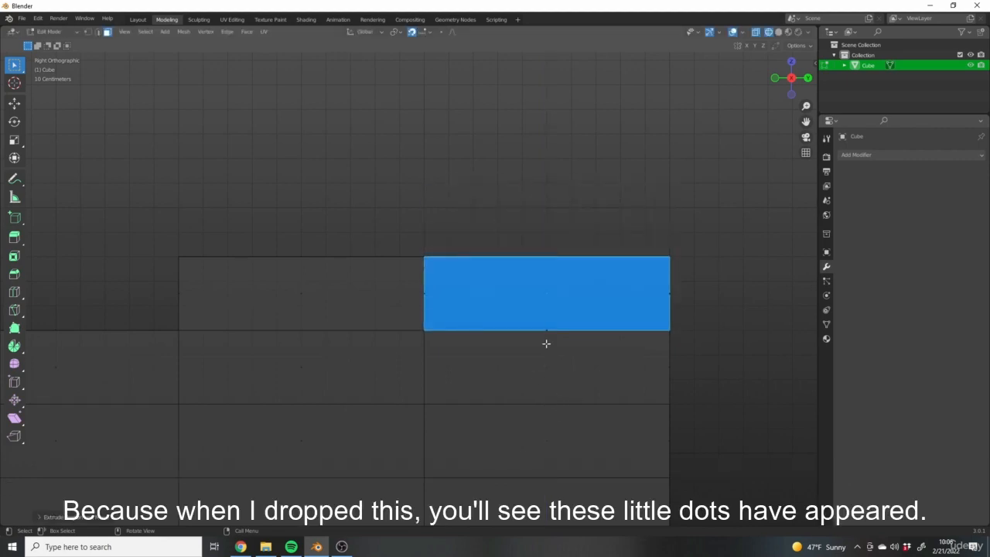
# Examine the face dots around the mistakenly extruded block up close and in perspective, and undo that extrusion
pyautogui.scroll(5, 546, 343)
pyautogui.scroll(-4, 553, 308)
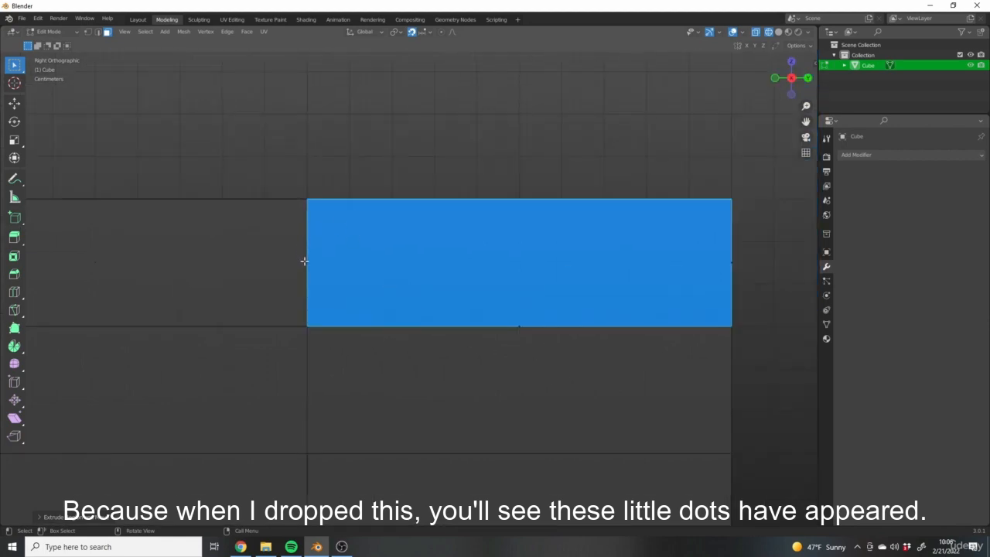
pyautogui.scroll(5, 537, 363)
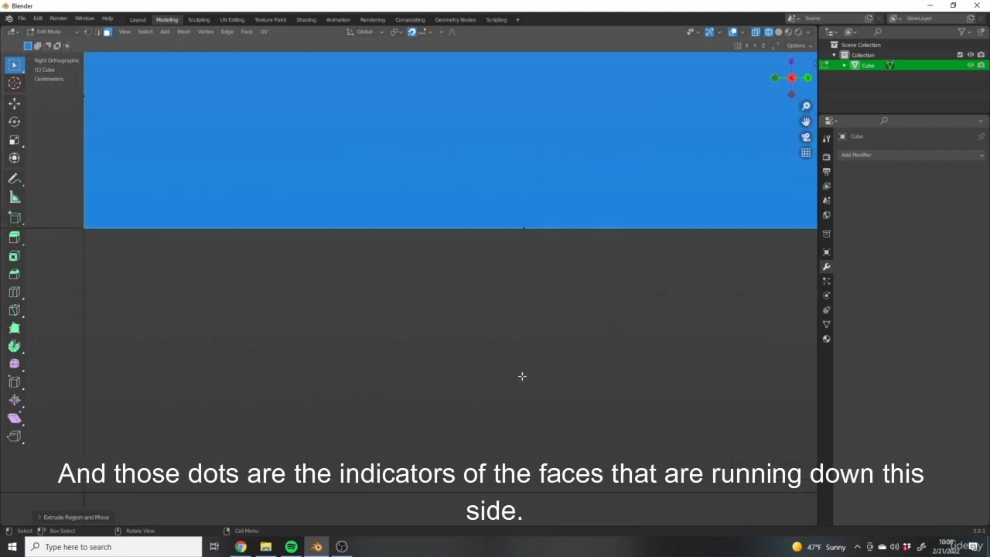
pyautogui.scroll(-4, 481, 355)
pyautogui.scroll(-3, 502, 320)
pyautogui.moveTo(502, 320); pyautogui.dragTo(285, 347, button='middle')
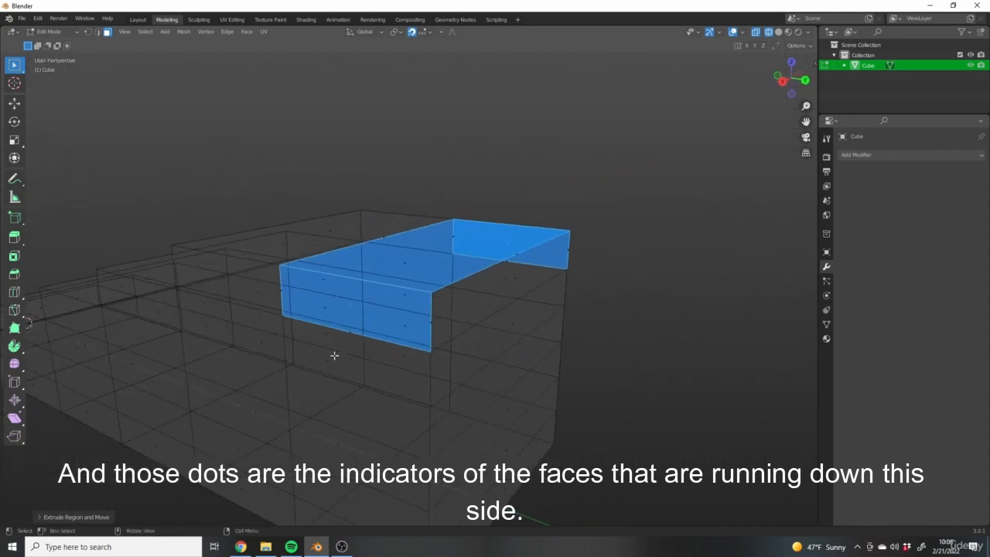
pyautogui.hotkey('ctrl', 'z')
pyautogui.moveTo(420, 364); pyautogui.dragTo(358, 354, button='middle')
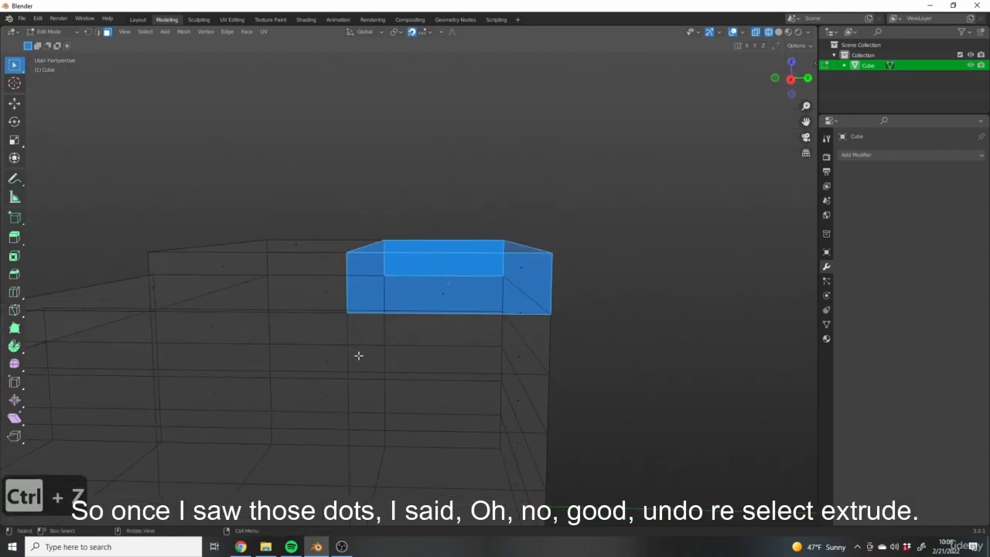
# In right orthographic view, select only the top face of the seventh section and extrude it up 0.3 m to form the seventh step
pyautogui.press('KP_3')
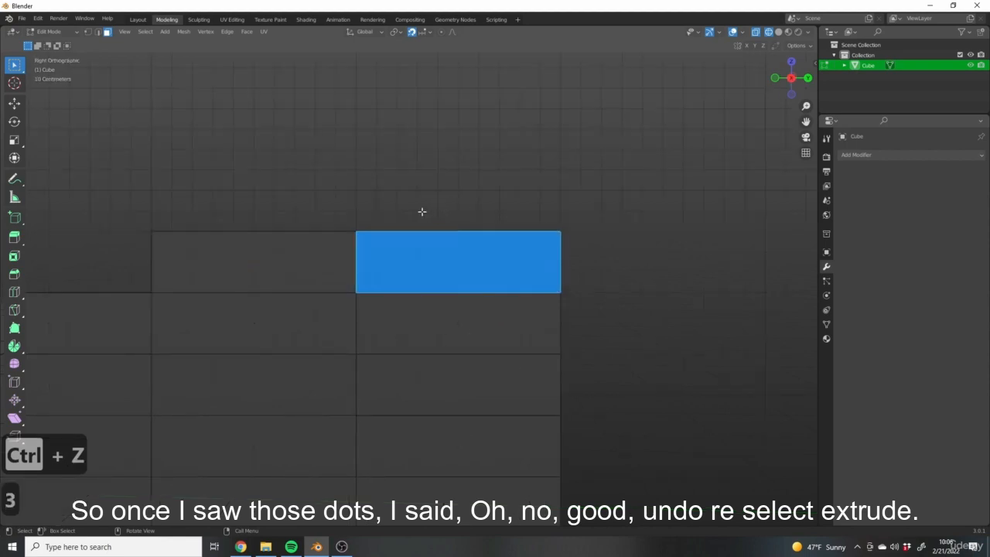
pyautogui.click(457, 246)
pyautogui.keyDown('shift'); pyautogui.moveTo(511, 135); pyautogui.dragTo(492, 208, button='middle'); pyautogui.keyUp('shift')
pyautogui.scroll(4, 442, 295)
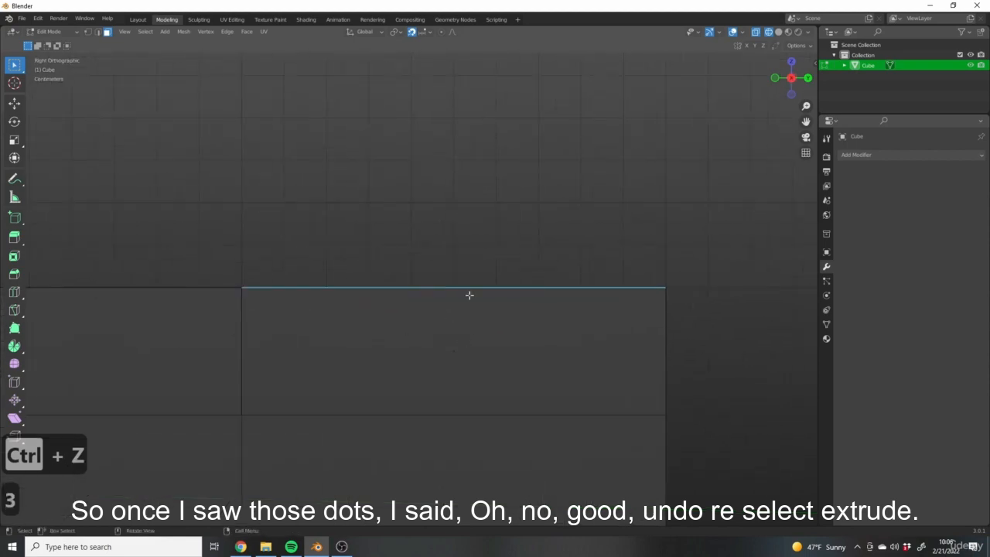
pyautogui.scroll(-3, 435, 272)
pyautogui.keyDown('shift'); pyautogui.moveTo(437, 311); pyautogui.dragTo(450, 343, button='middle'); pyautogui.keyUp('shift')
pyautogui.press('e')
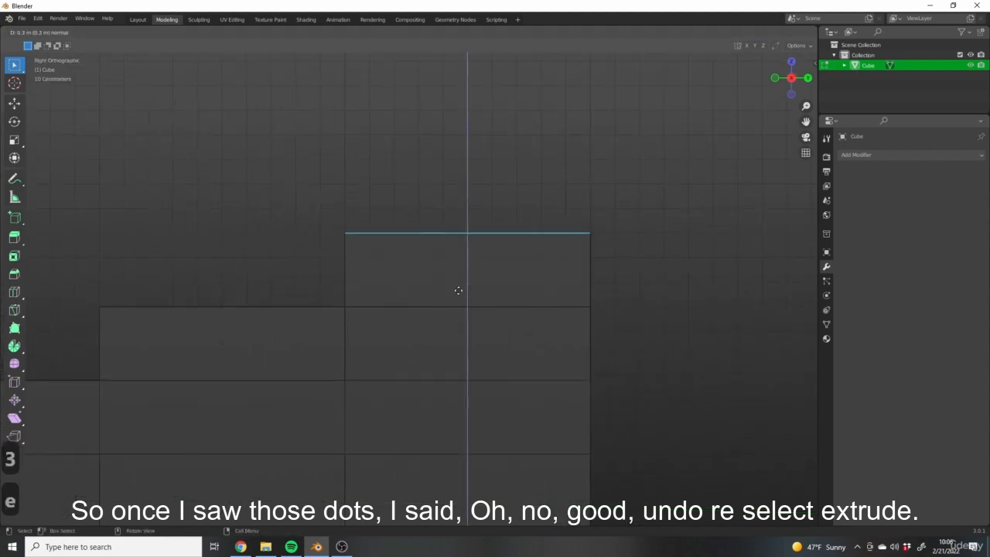
pyautogui.click(464, 294)
# Switch to solid shading and examine the complete seven-step staircase in perspective
pyautogui.scroll(-4, 464, 300)
pyautogui.scroll(-4, 517, 379)
pyautogui.scroll(-5, 379, 341)
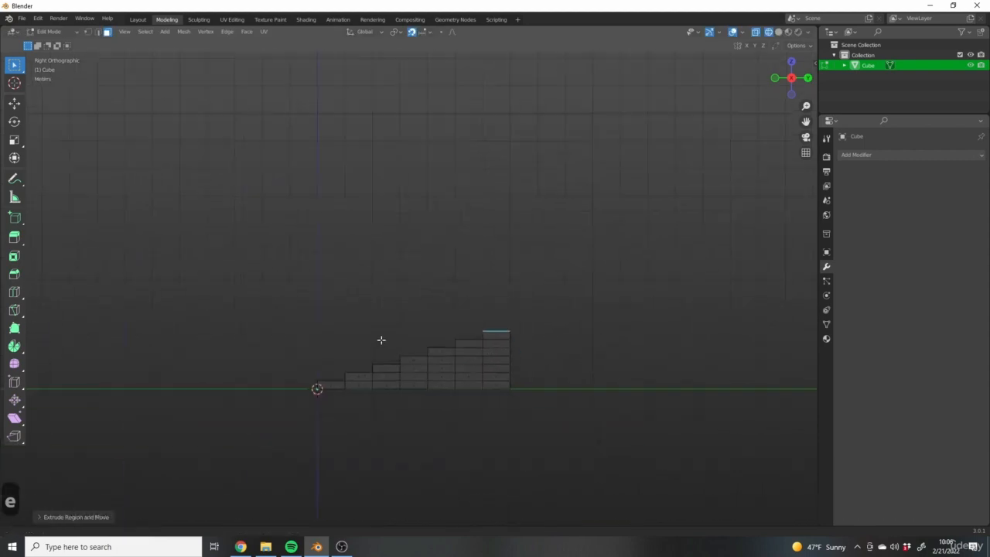
pyautogui.moveTo(380, 341)
pyautogui.mouseDown(button='middle')
pyautogui.moveTo(366, 364)
pyautogui.moveTo(331, 358)
pyautogui.mouseUp(button='middle')
pyautogui.press('z')
pyautogui.click(513, 375)
pyautogui.scroll(4, 419, 431)
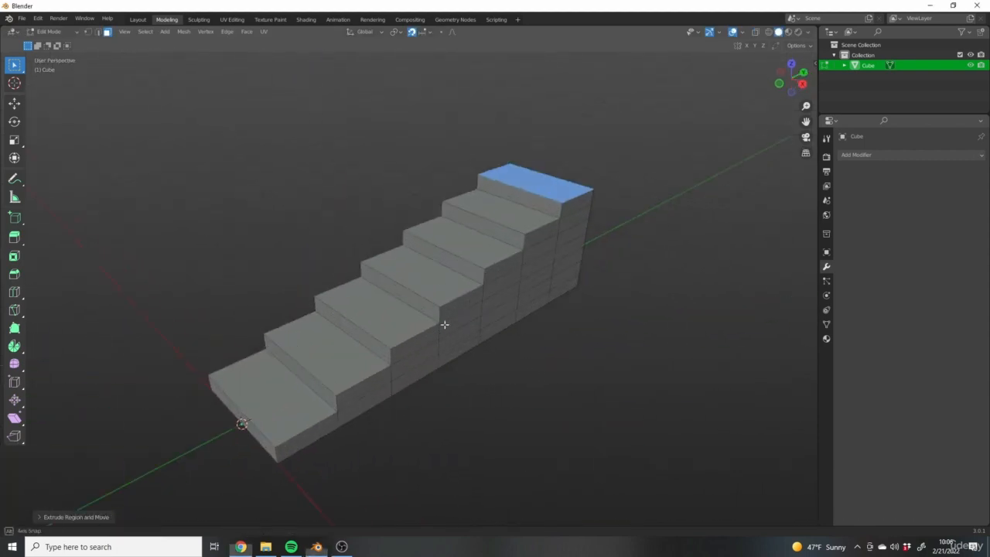
pyautogui.moveTo(442, 322); pyautogui.dragTo(542, 278, button='middle')
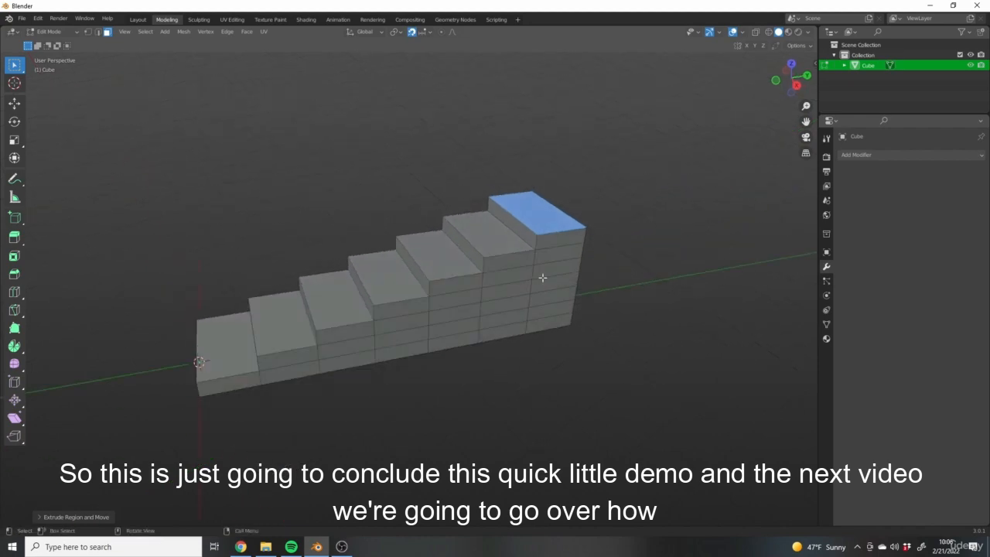